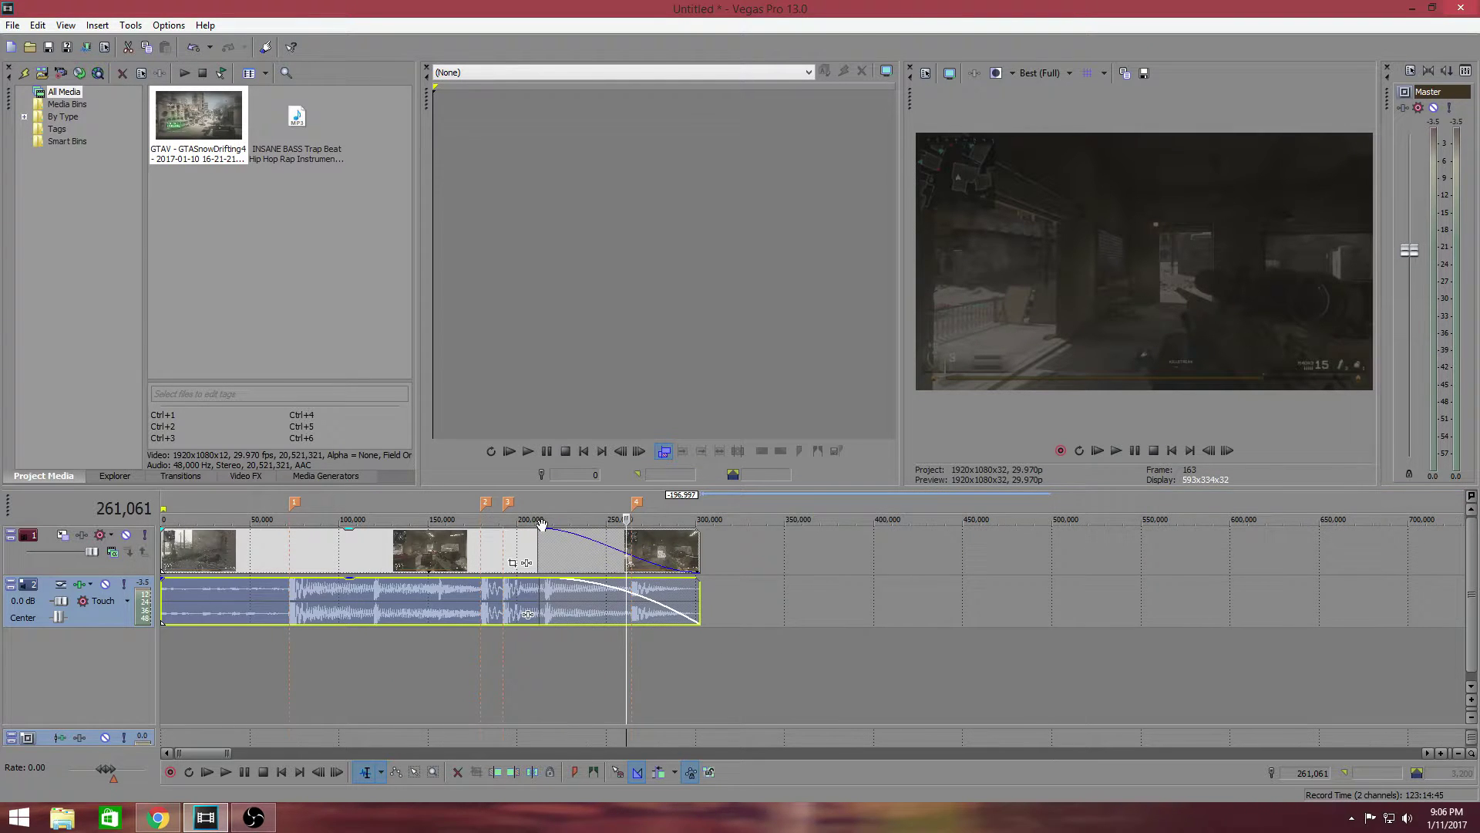
Put the cursor at beat marker 1, close the Trimmer, and widen the Video Preview
{"action": "left_click", "coordinate": [290, 497]}
{"action": "scroll", "coordinate": [378, 536], "scroll_direction": "up", "scroll_amount": 4}
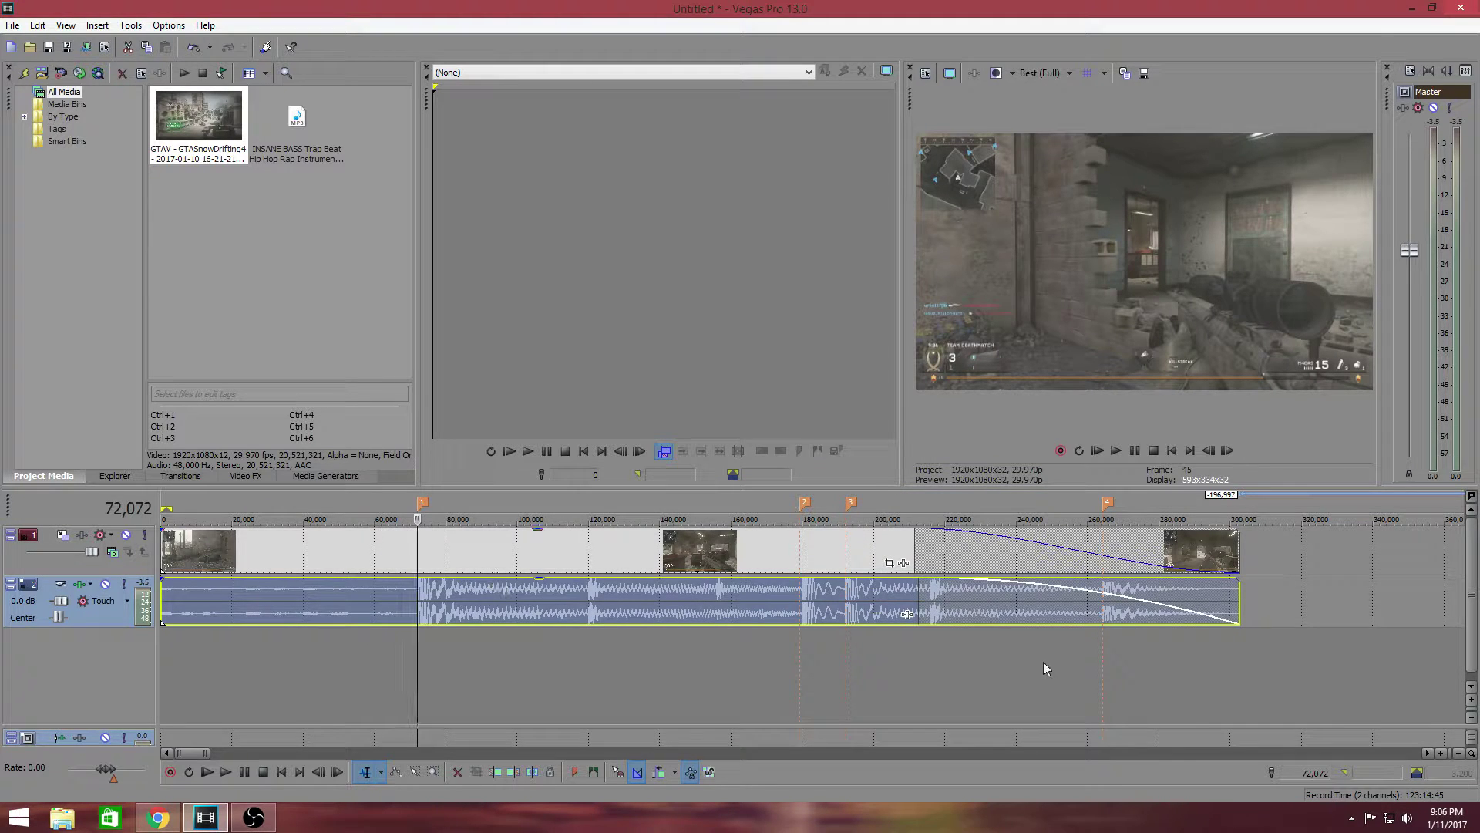
{"action": "scroll", "coordinate": [1040, 655], "scroll_direction": "down", "scroll_amount": 2}
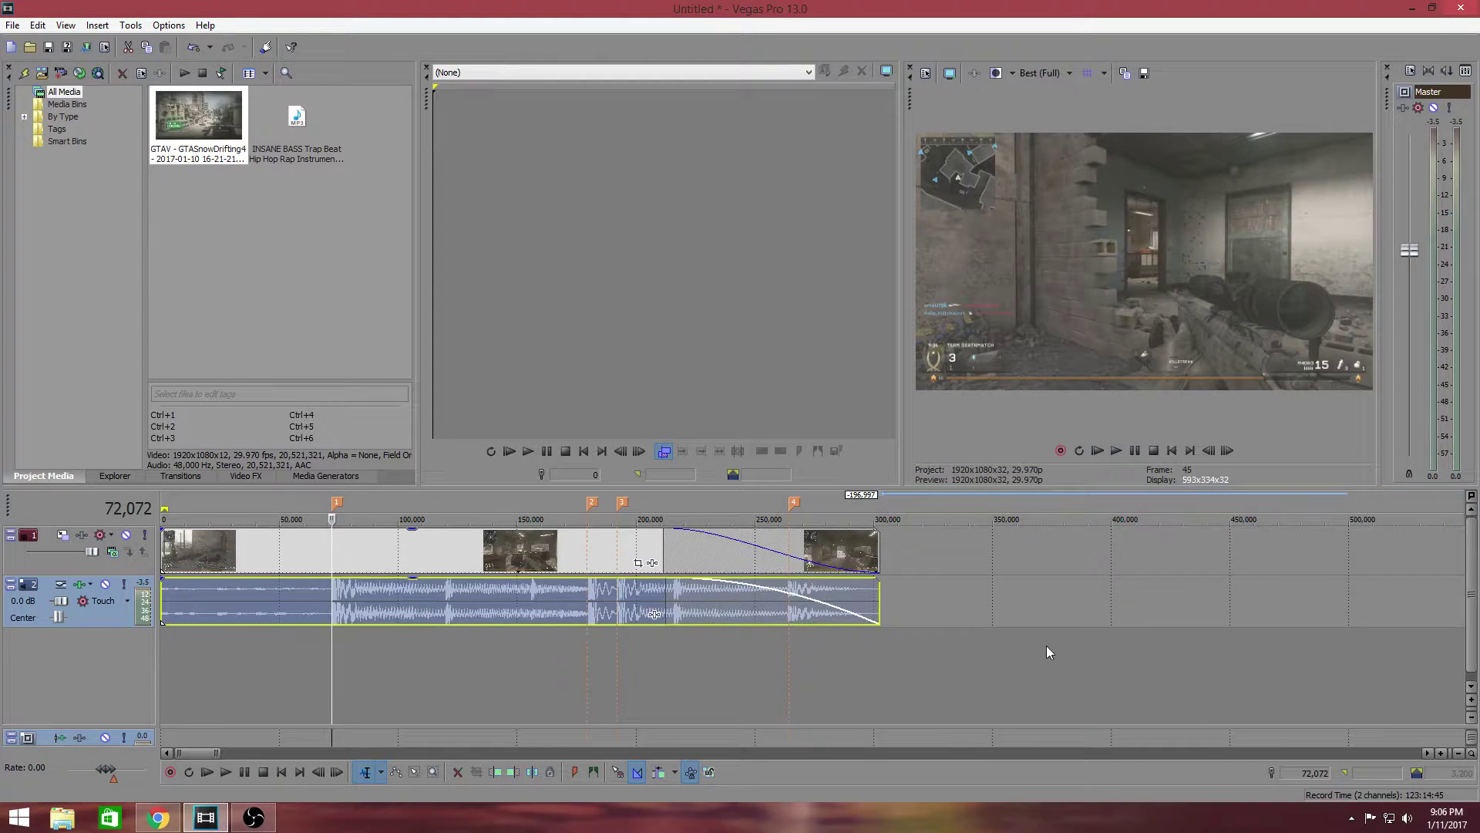
{"action": "left_click", "coordinate": [427, 67]}
{"action": "left_click_drag", "start_coordinate": [902, 185], "coordinate": [539, 174]}
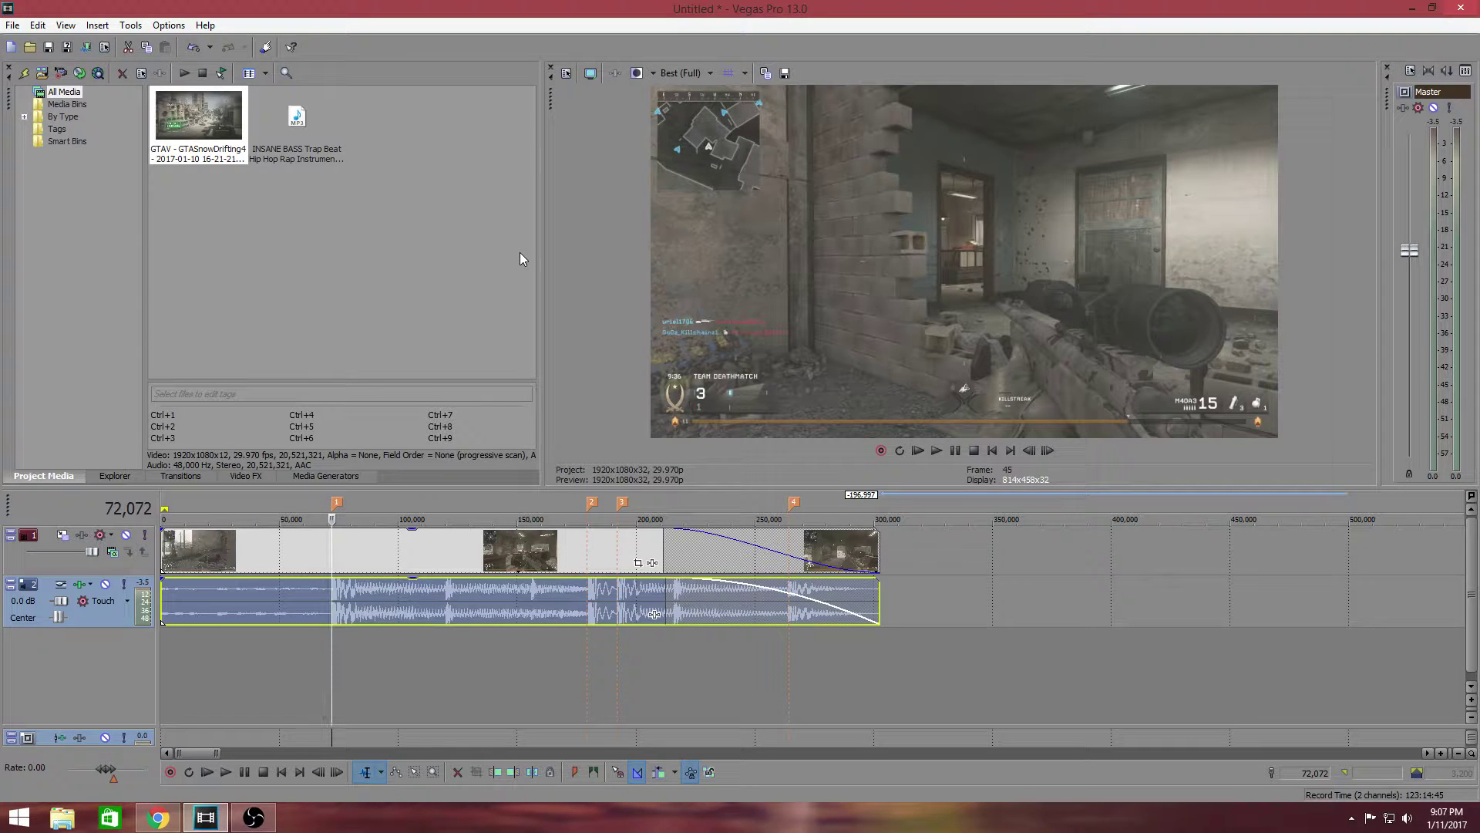
{"action": "scroll", "coordinate": [540, 612], "scroll_direction": "up", "scroll_amount": 2}
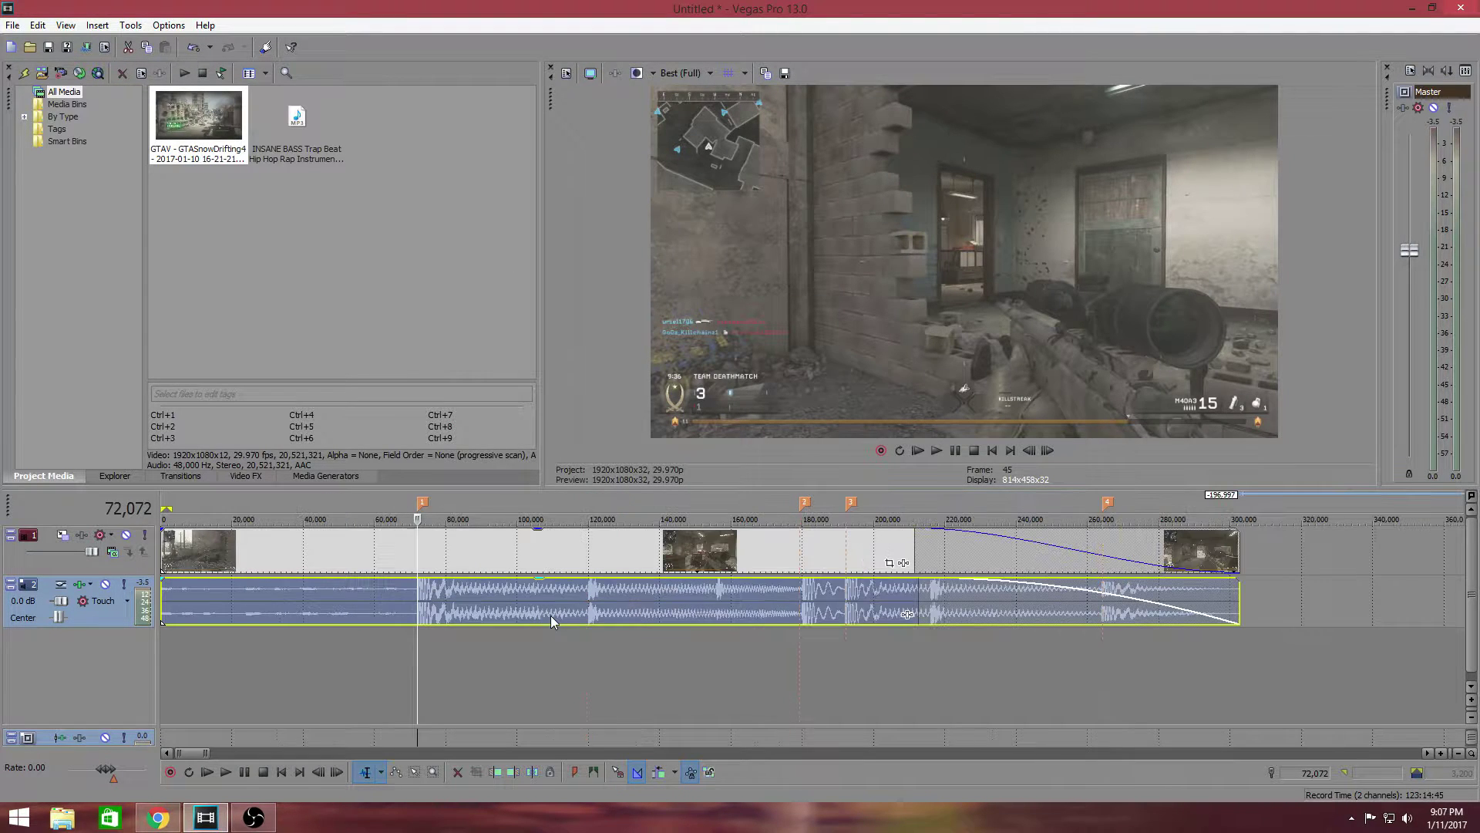
{"action": "right_click", "coordinate": [482, 550]}
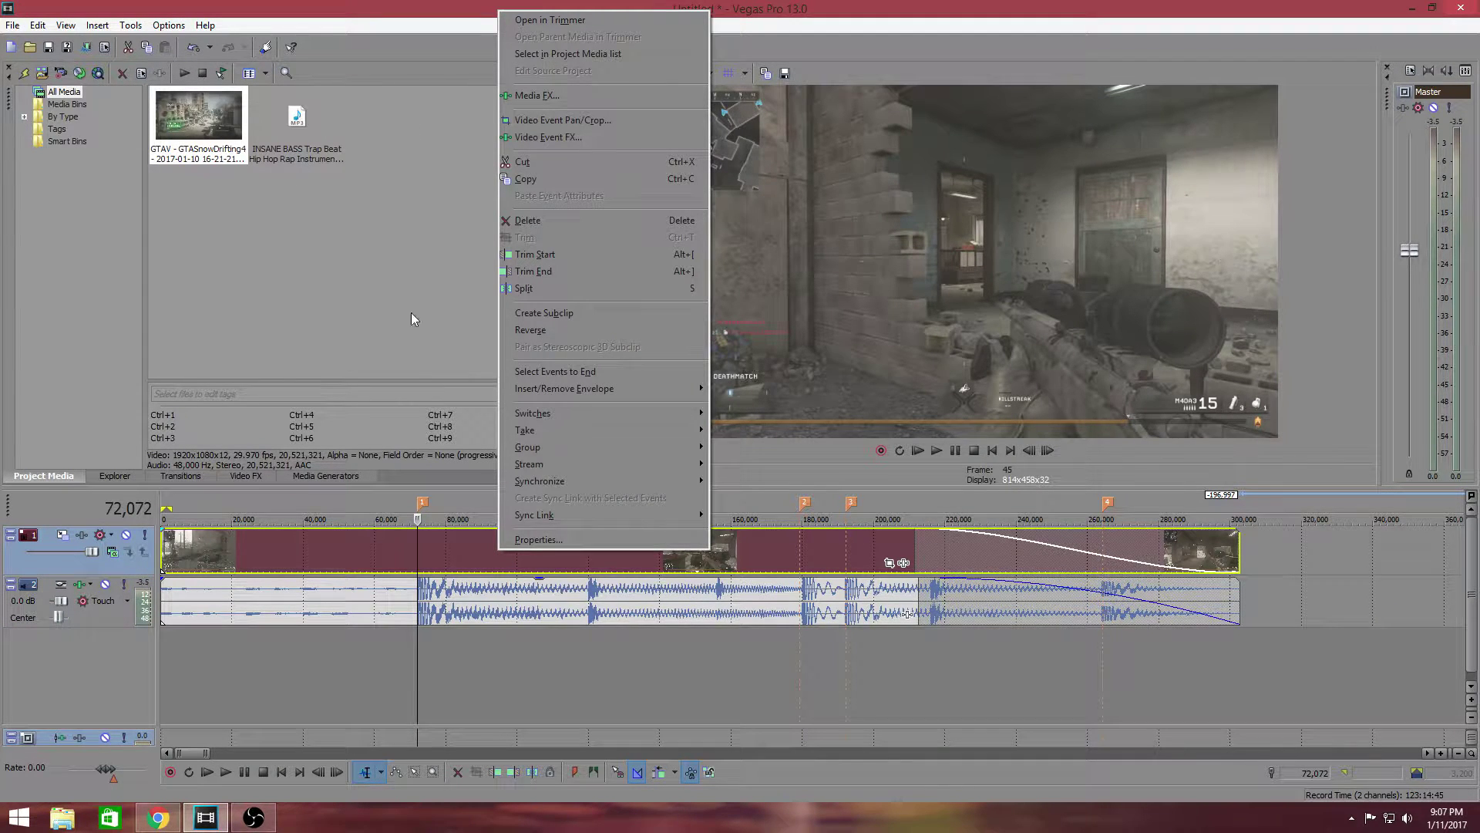
Open Video Event Pan/Crop for the gameplay clip and drag its window into view
{"action": "left_click", "coordinate": [891, 562]}
{"action": "left_click_drag", "start_coordinate": [765, 250], "coordinate": [375, 115]}
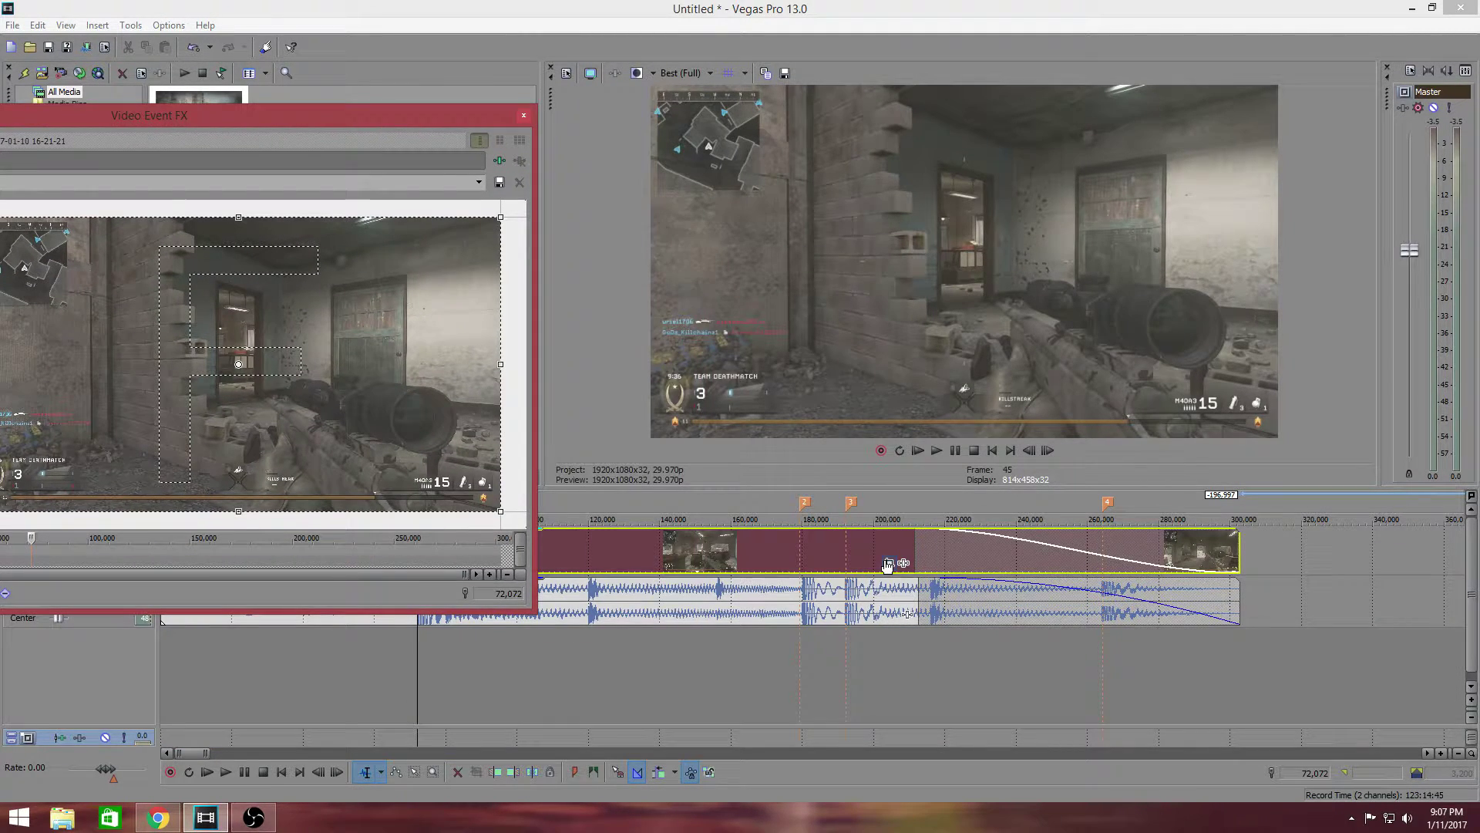
{"action": "left_click_drag", "start_coordinate": [400, 109], "coordinate": [999, 91]}
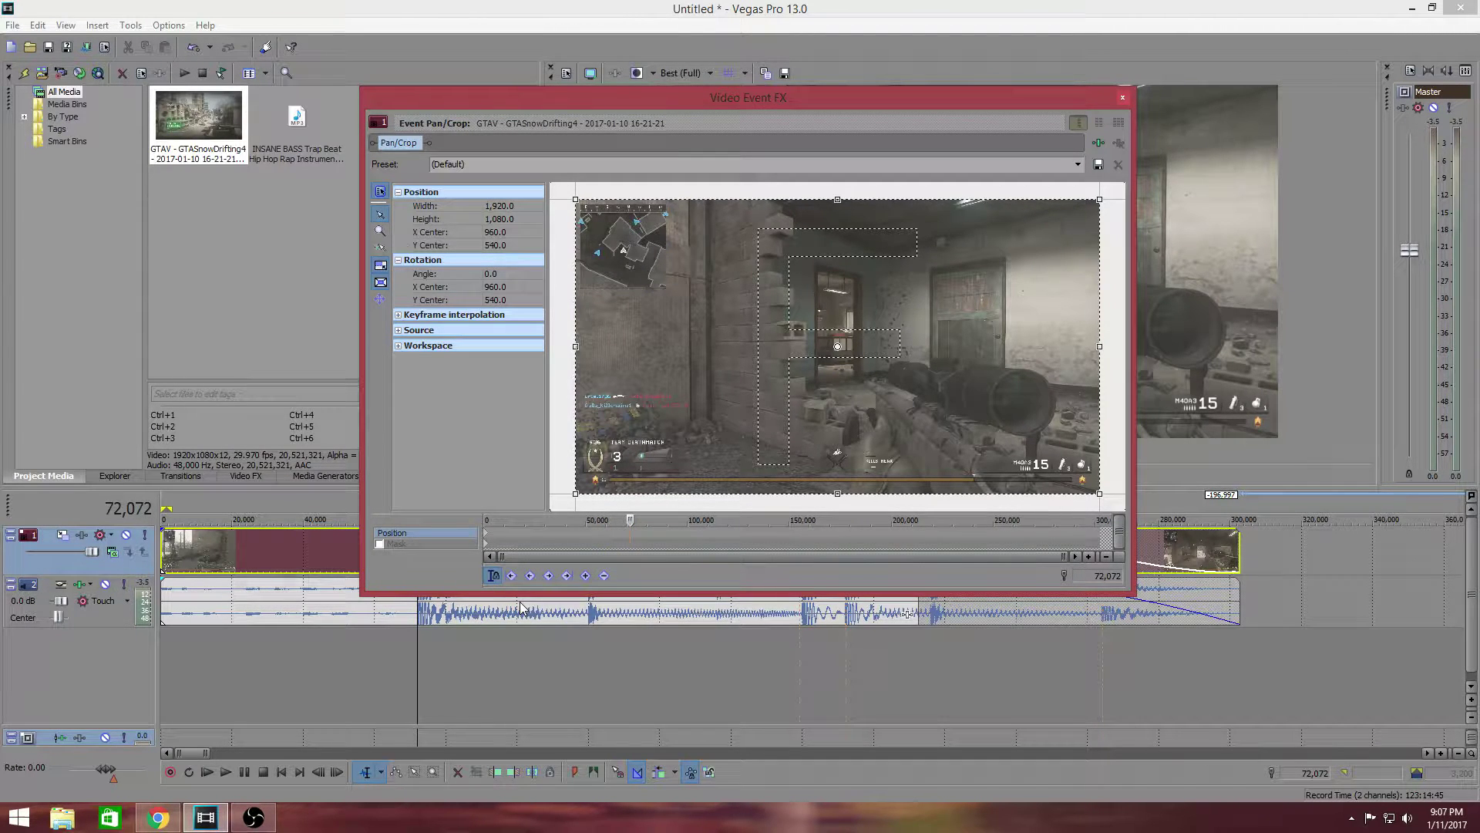
Enable Sync Cursor and reposition the Pan/Crop window
{"action": "left_click", "coordinate": [492, 576]}
{"action": "left_click_drag", "start_coordinate": [841, 100], "coordinate": [1083, 28]}
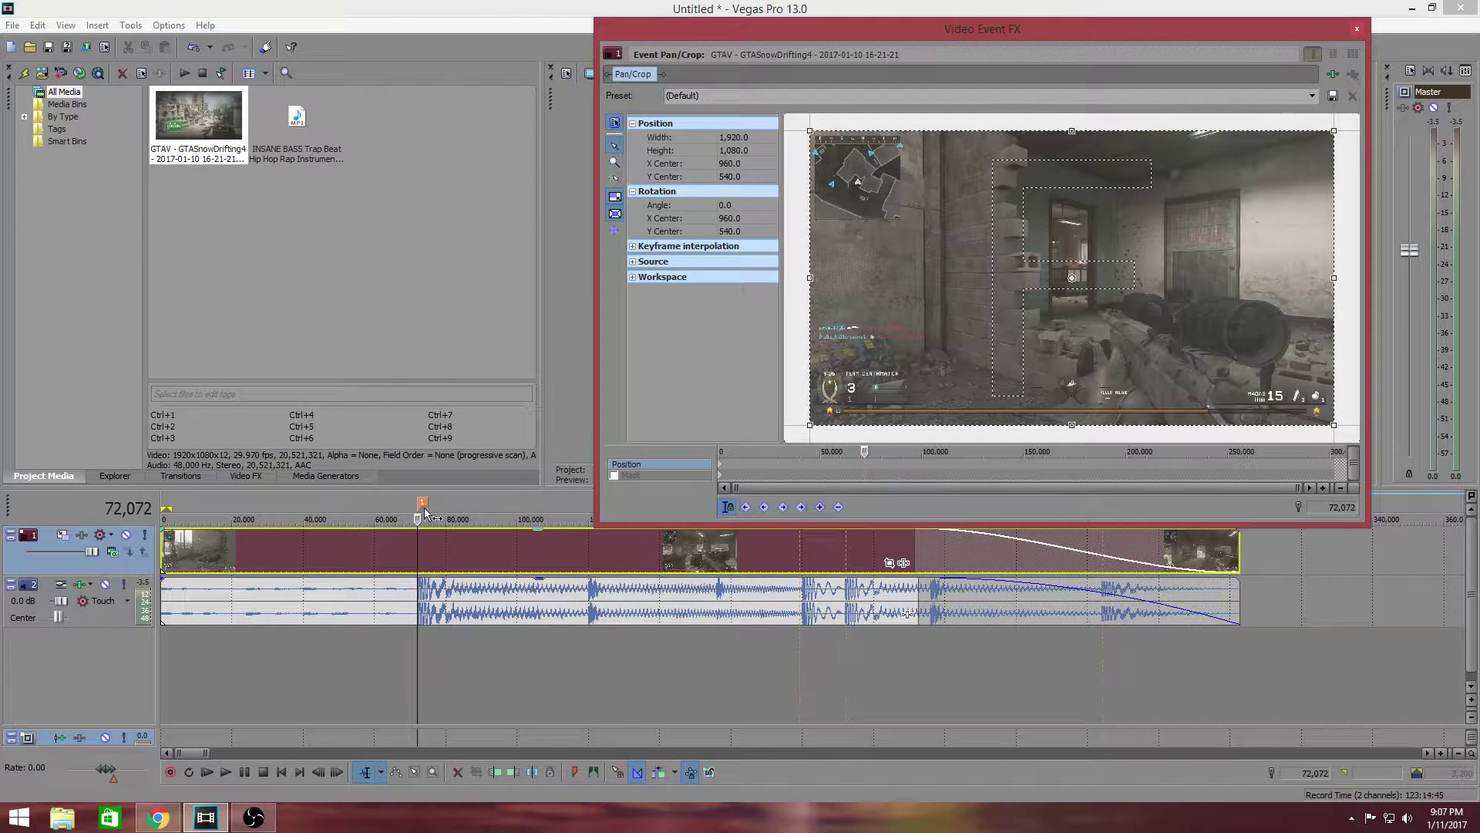
{"action": "left_click_drag", "start_coordinate": [1106, 44], "coordinate": [820, 72]}
{"action": "left_click_drag", "start_coordinate": [1049, 451], "coordinate": [973, 417]}
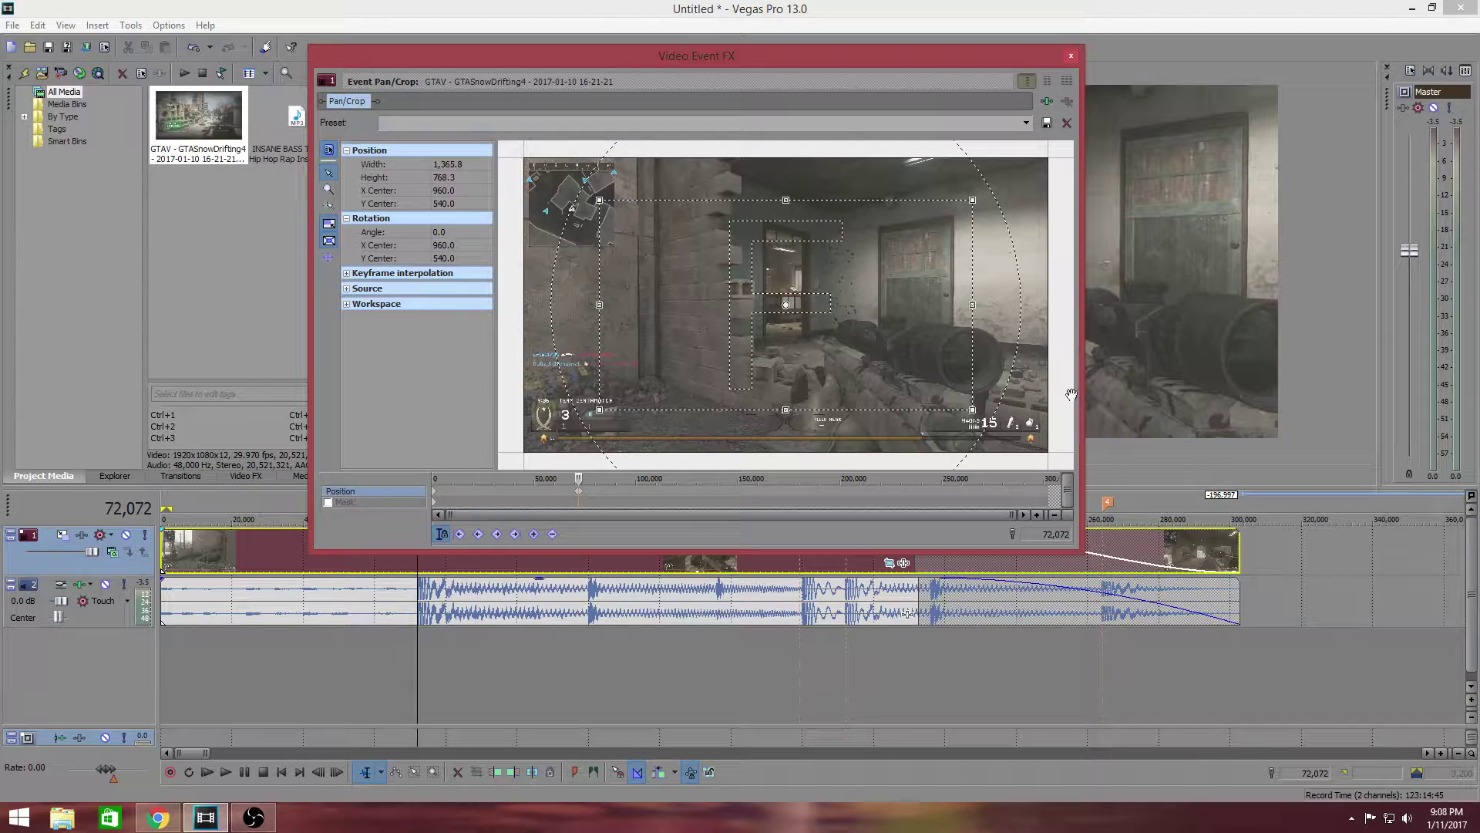
Restore the crop frame, then shrink it to 1377.2 × 774.7 to zoom in
{"action": "left_click_drag", "start_coordinate": [974, 419], "coordinate": [970, 411]}
{"action": "right_click", "coordinate": [970, 411]}
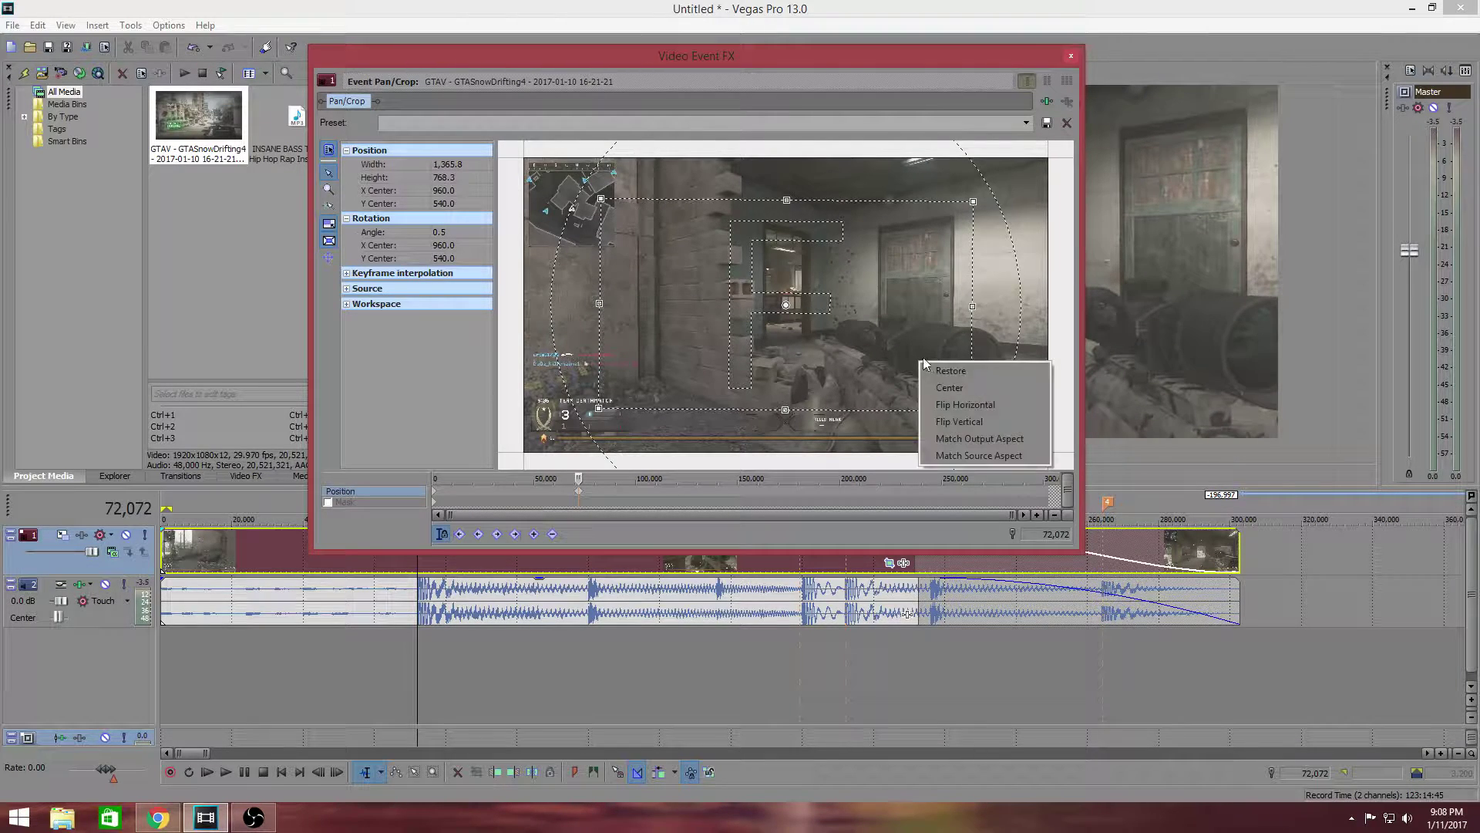
{"action": "left_click", "coordinate": [964, 368]}
{"action": "left_click_drag", "start_coordinate": [1046, 451], "coordinate": [1012, 411]}
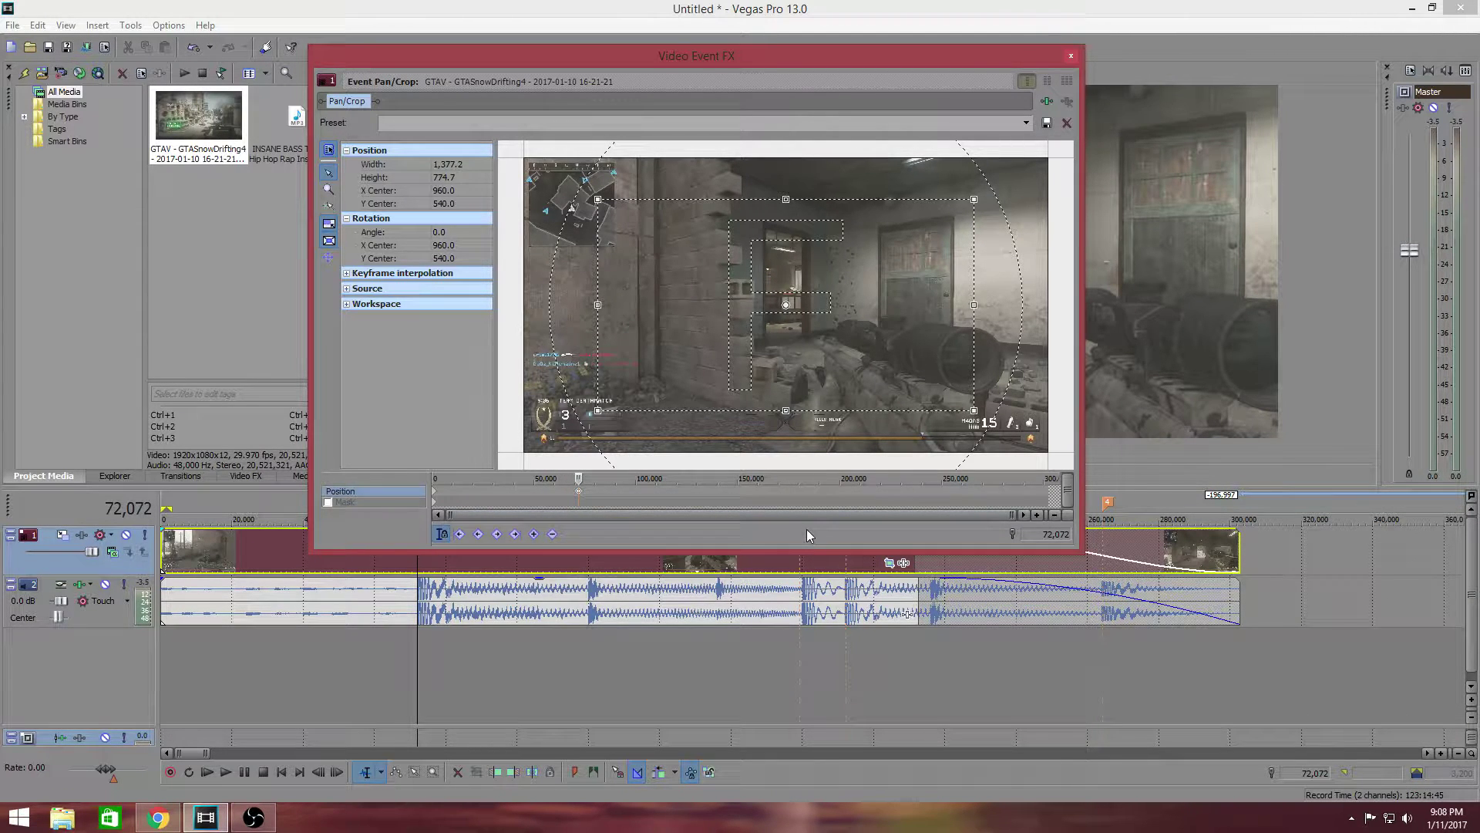
{"action": "left_click_drag", "start_coordinate": [737, 55], "coordinate": [1005, 2]}
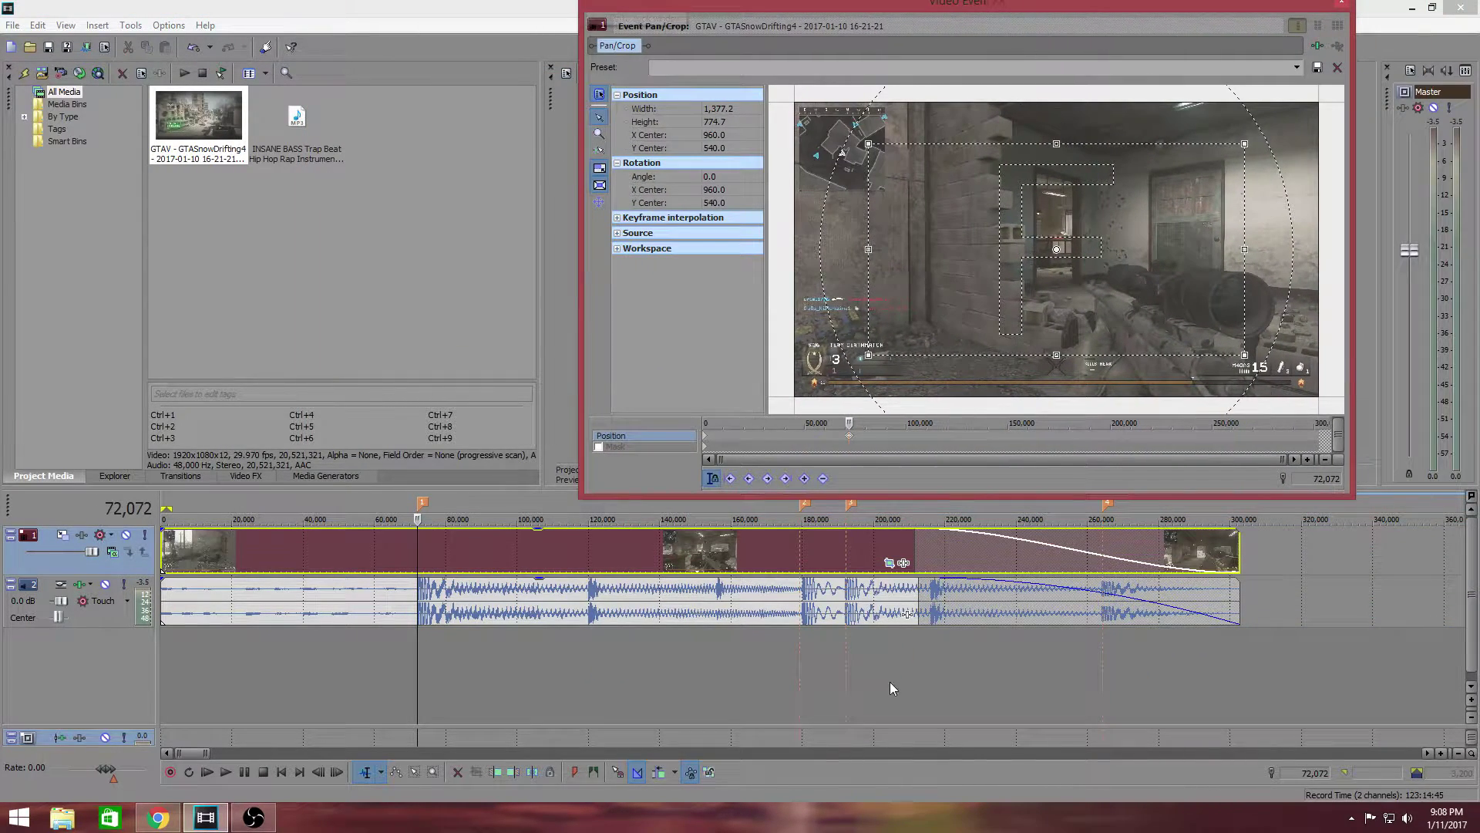
Add zoomed-in Pan/Crop keyframes at beat markers 2 and 4, returning to marker 1
{"action": "left_click", "coordinate": [807, 509]}
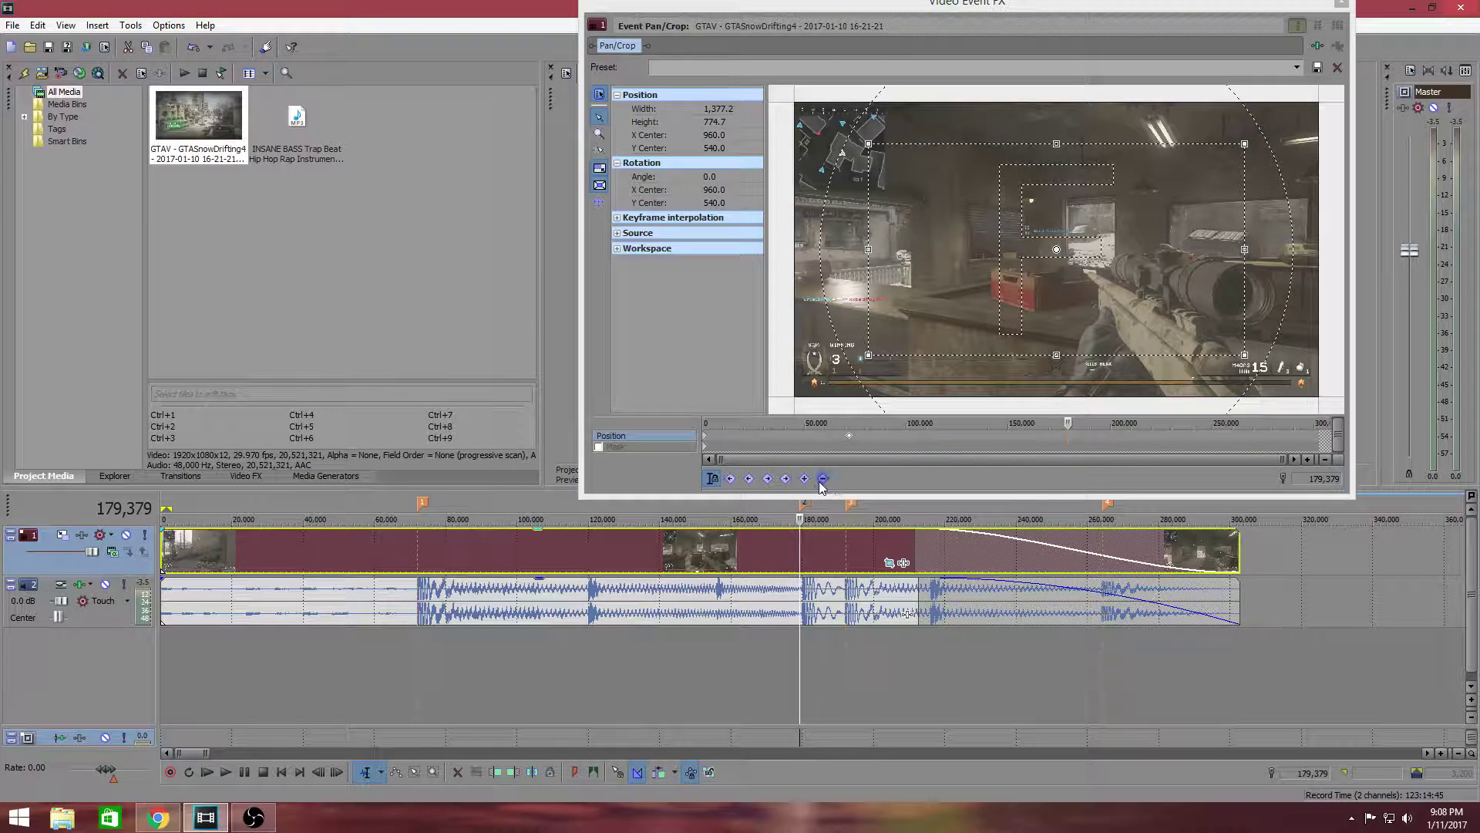
{"action": "left_click", "coordinate": [823, 480]}
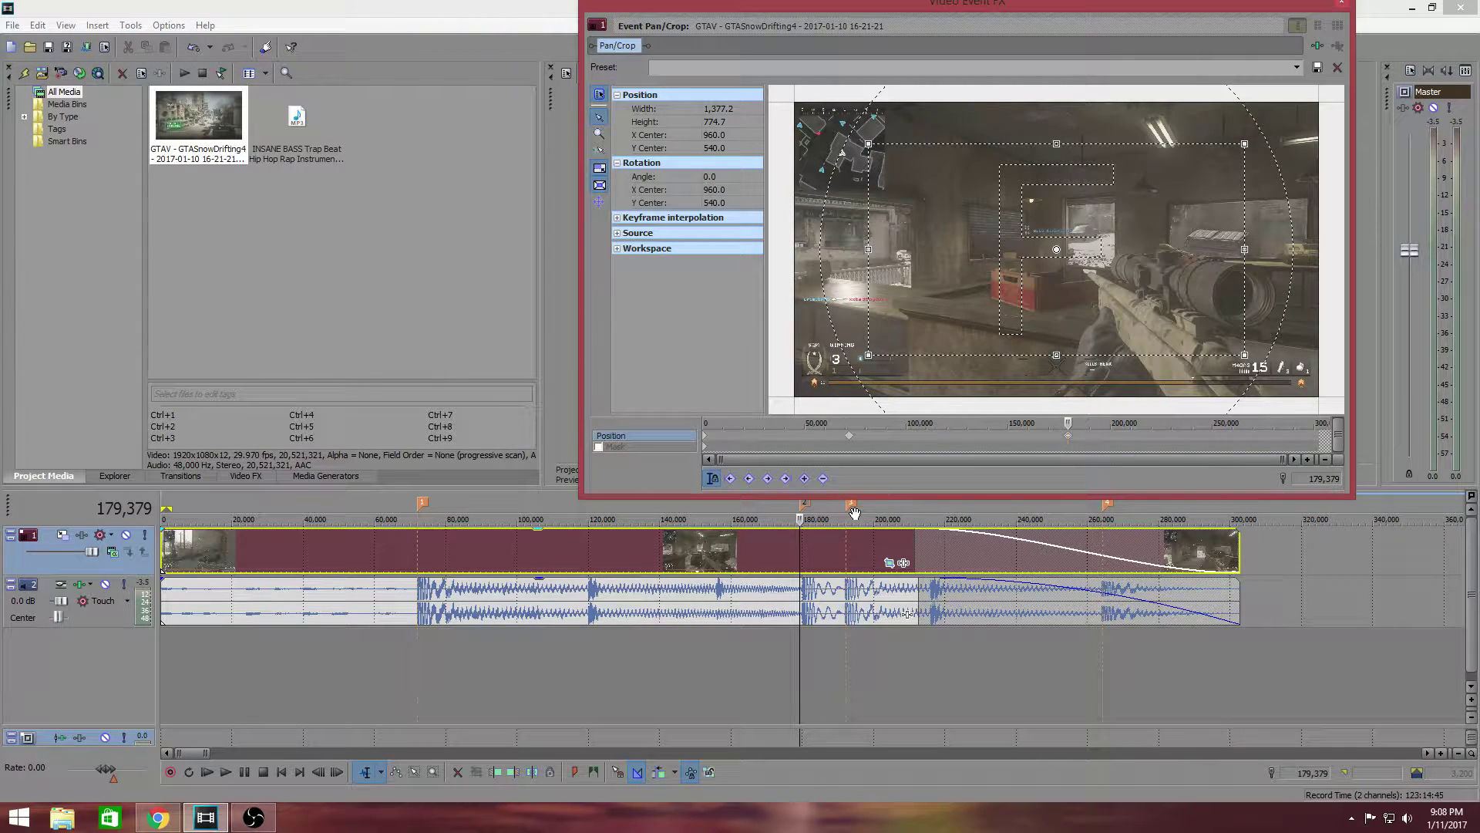
{"action": "left_click", "coordinate": [848, 509]}
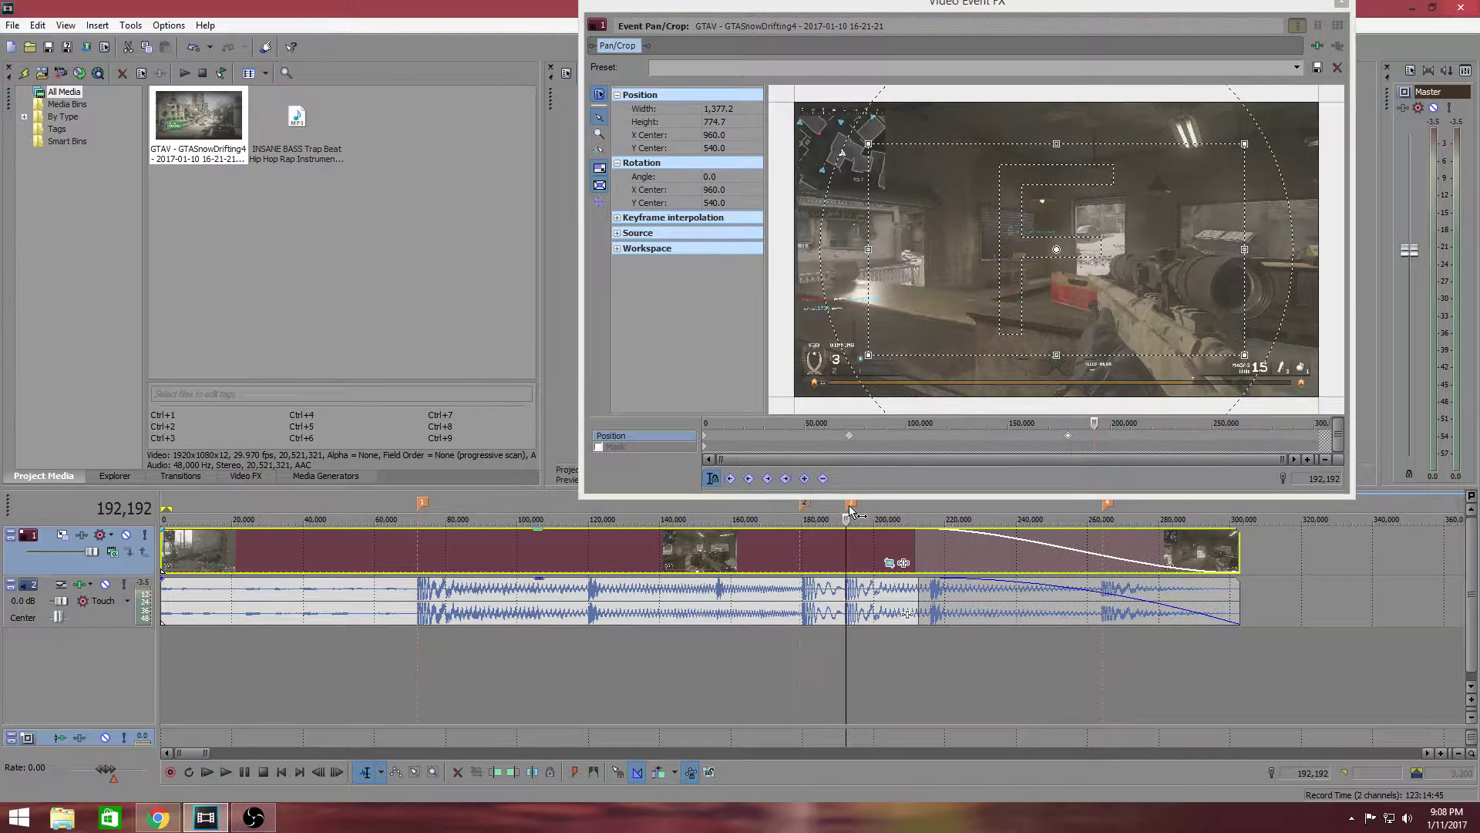
{"action": "left_click", "coordinate": [1109, 509]}
{"action": "left_click", "coordinate": [805, 478]}
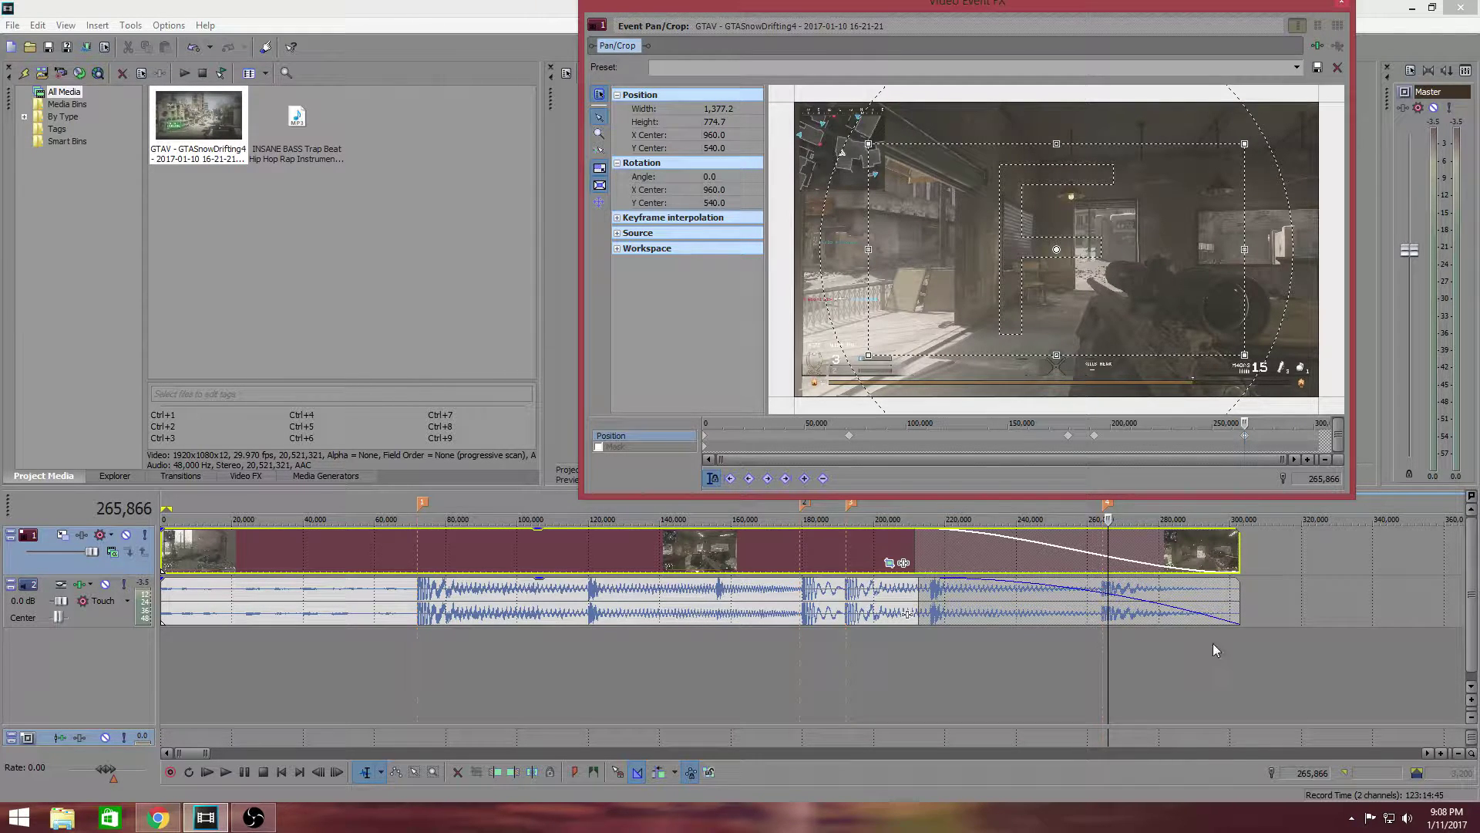
{"action": "left_click", "coordinate": [428, 511]}
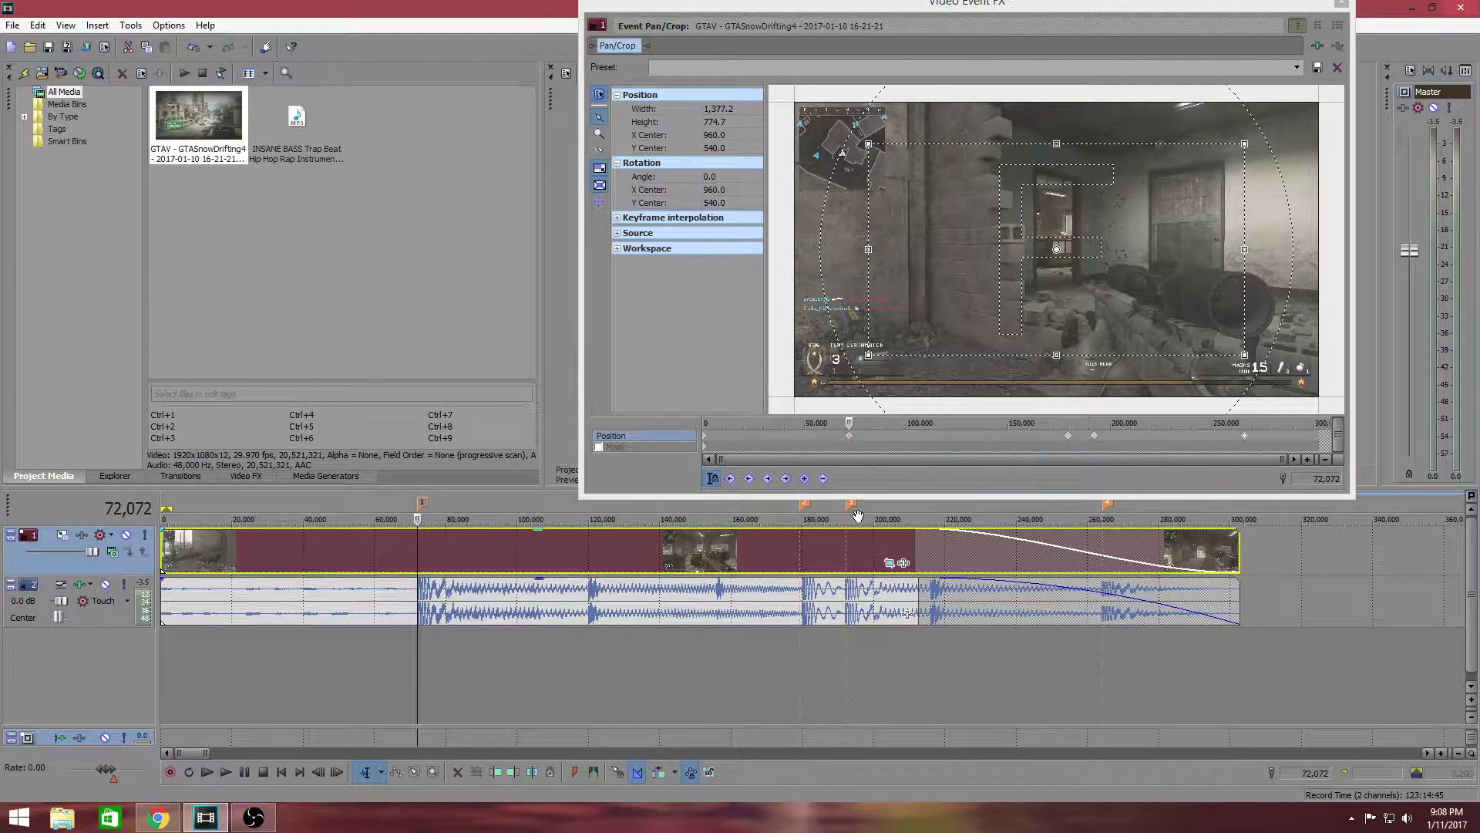
{"action": "left_click_drag", "start_coordinate": [1199, 6], "coordinate": [662, 88]}
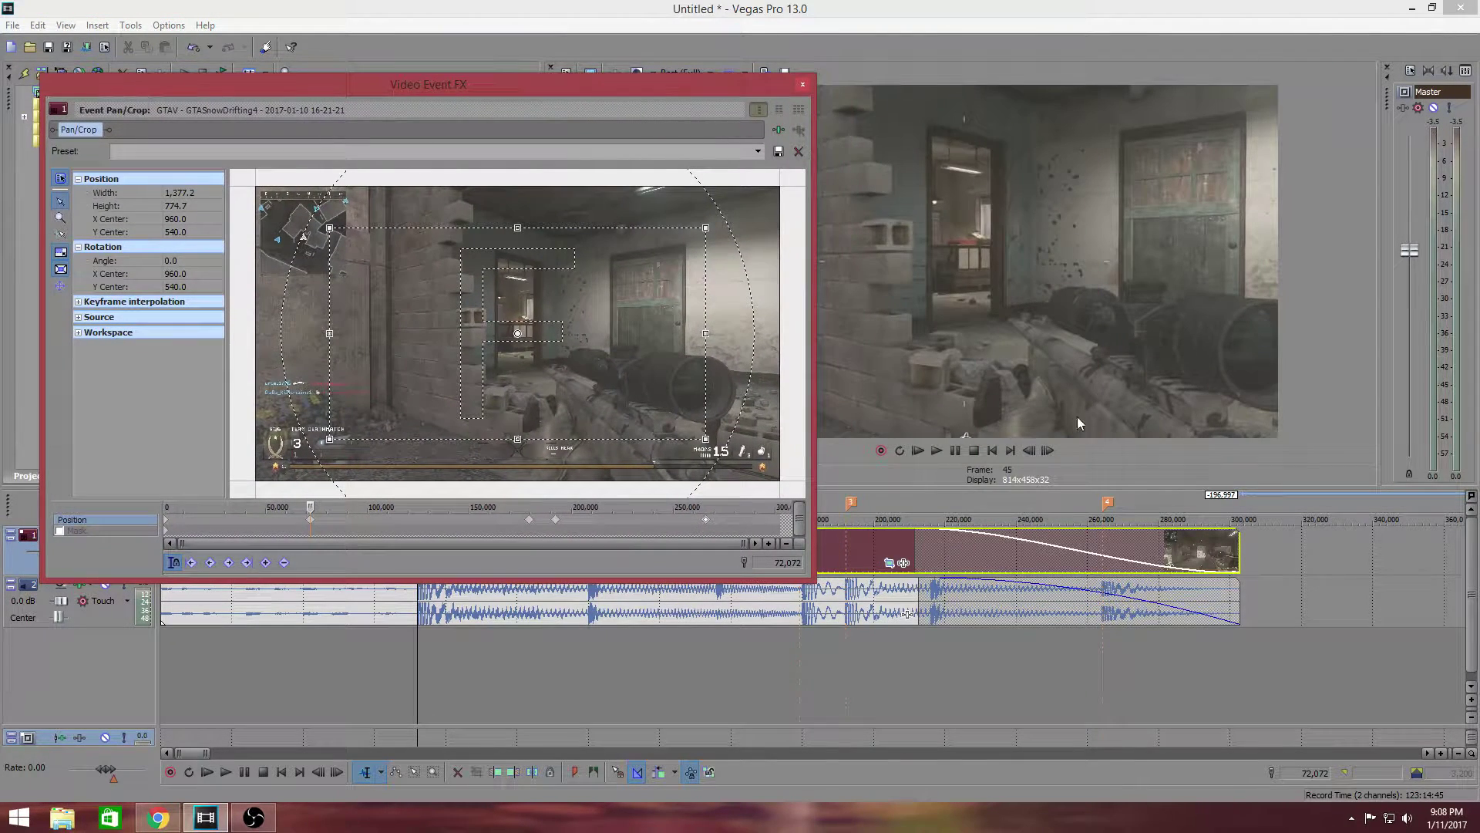
Add full-frame Restore keyframes one frame before the first and second beat markers
{"action": "left_click", "coordinate": [1029, 452]}
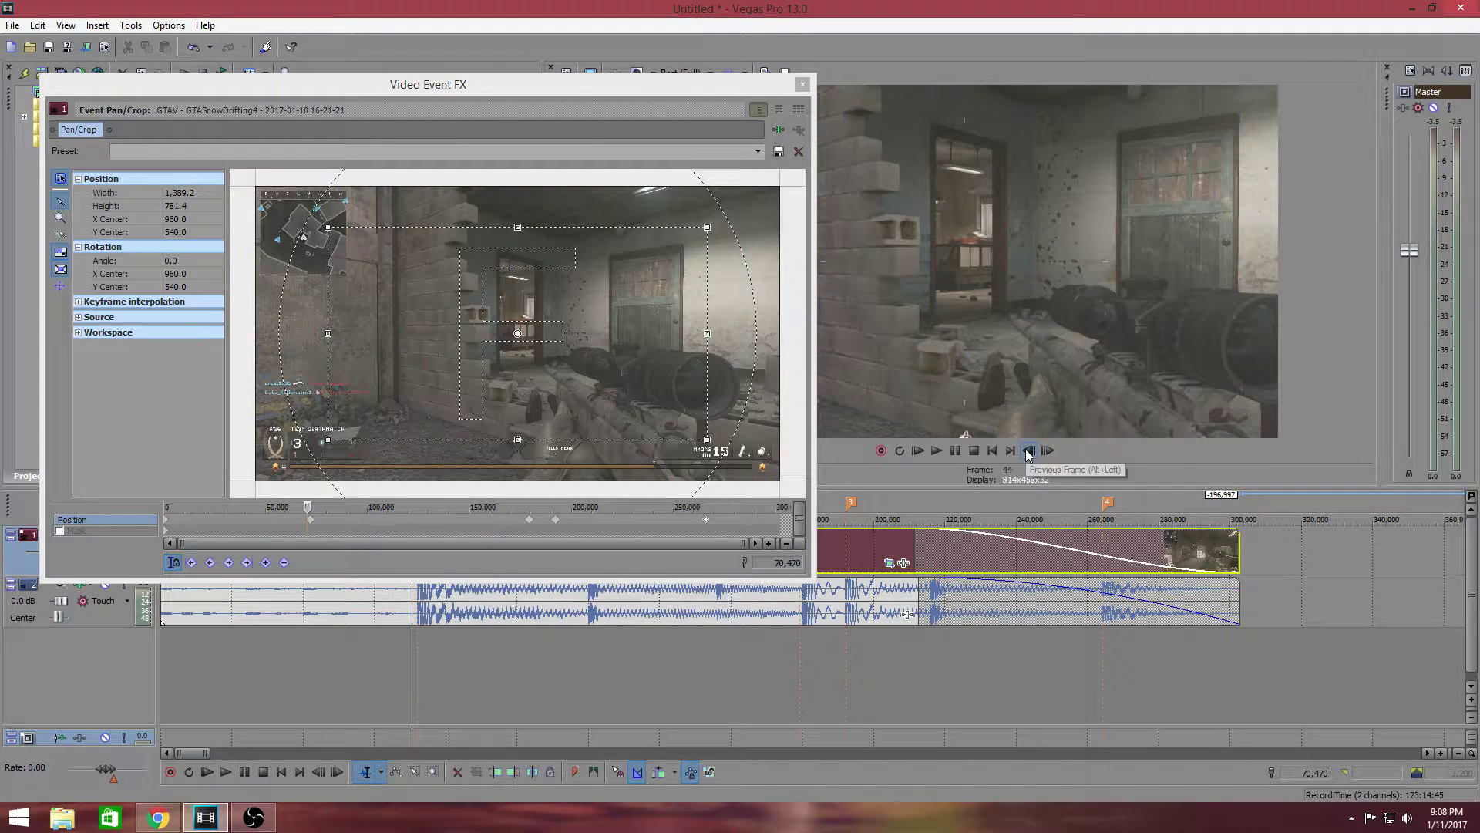
{"action": "right_click", "coordinate": [528, 365]}
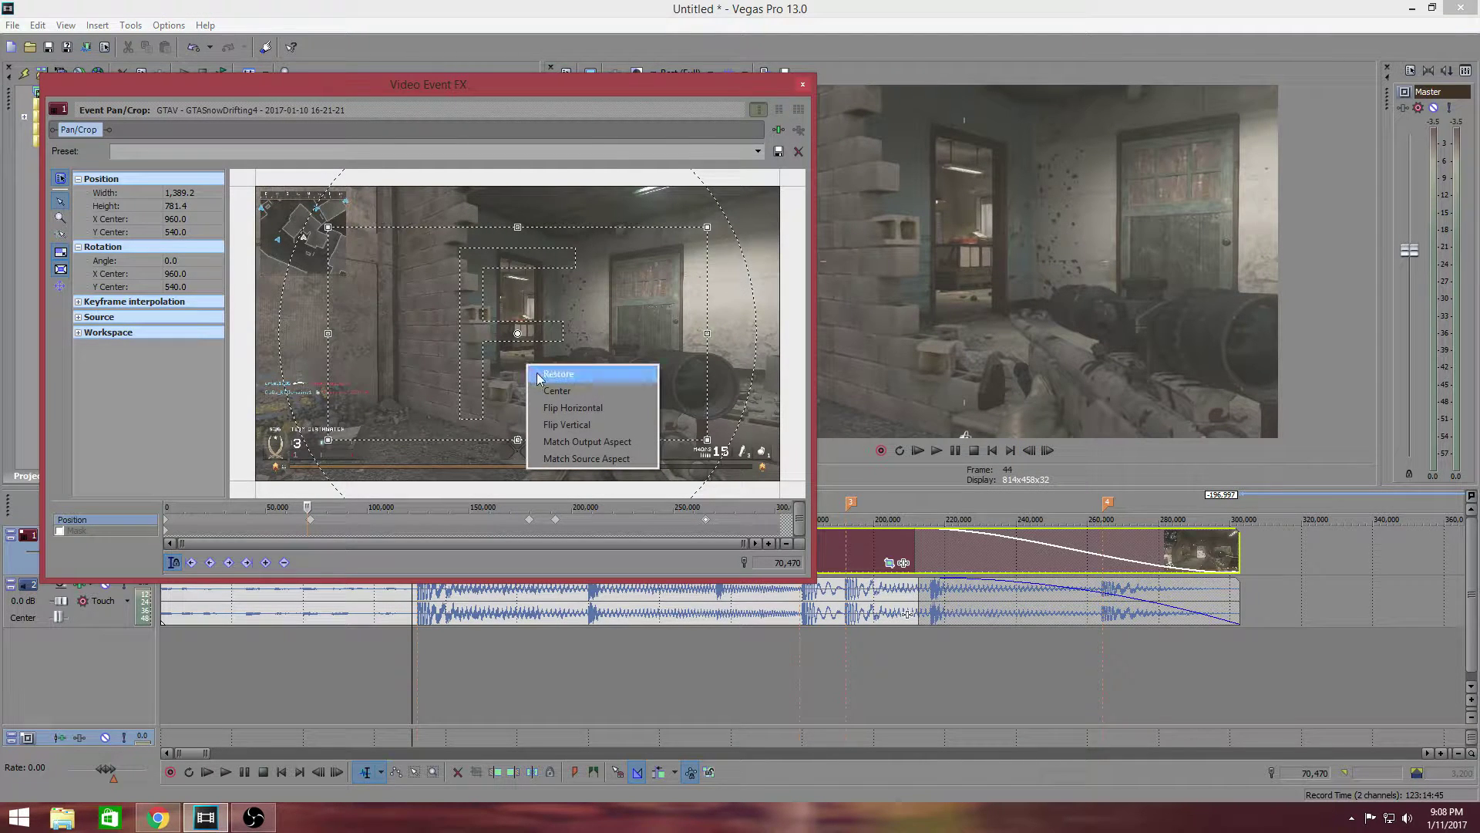
{"action": "left_click", "coordinate": [539, 374]}
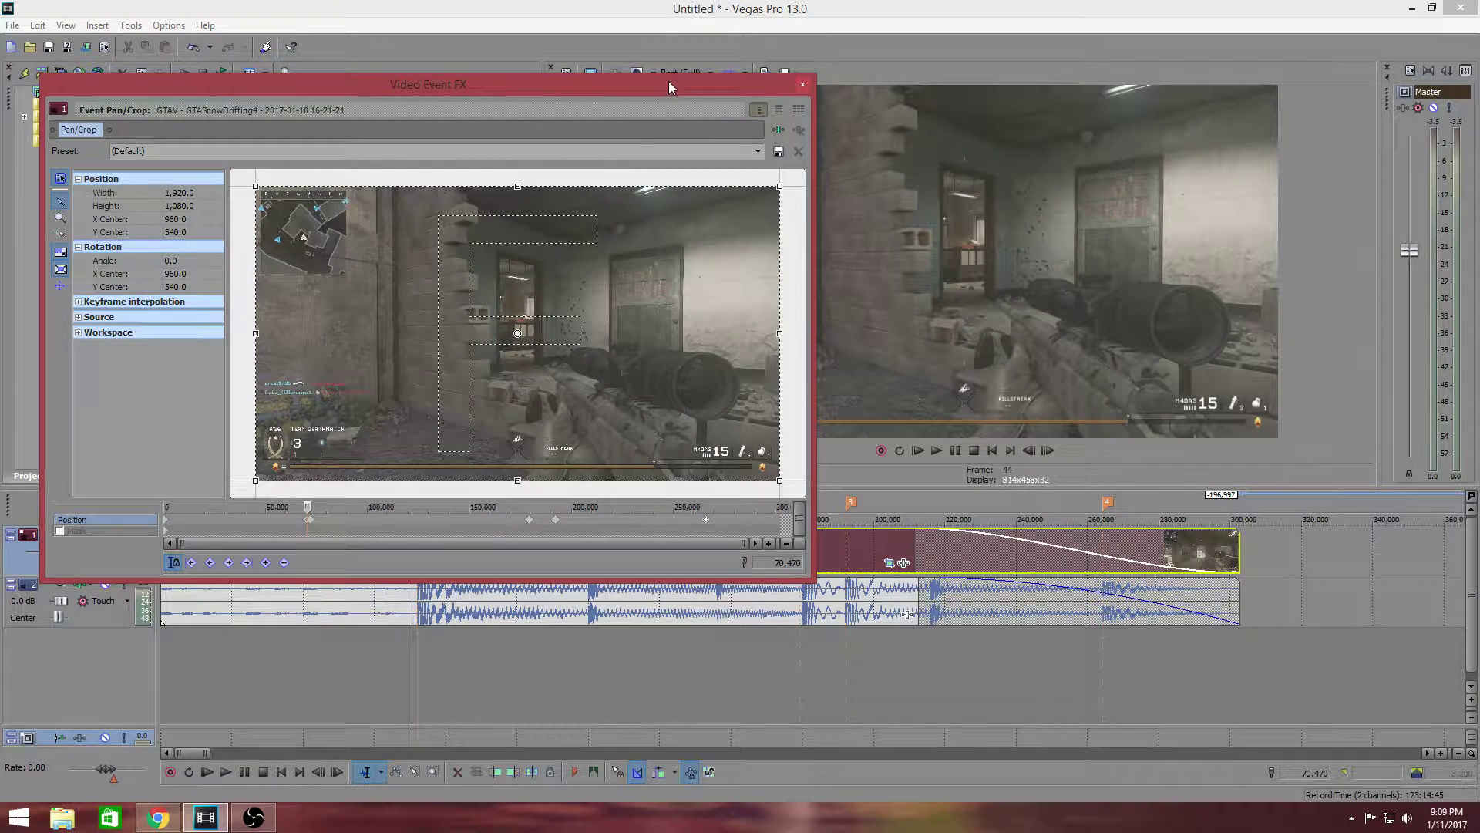
{"action": "left_click_drag", "start_coordinate": [669, 85], "coordinate": [662, 4]}
{"action": "left_click", "coordinate": [805, 510]}
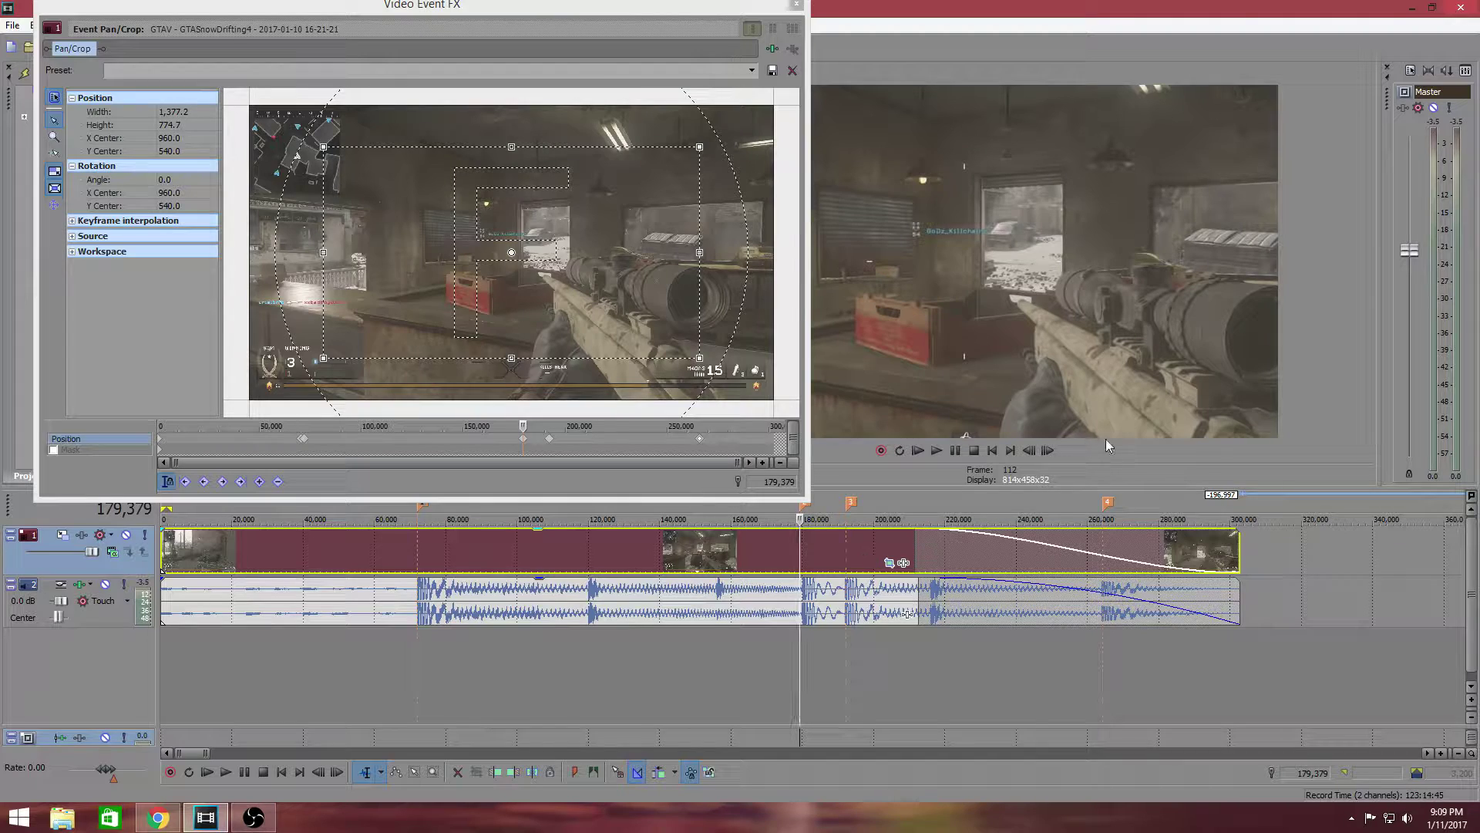
{"action": "left_click", "coordinate": [1030, 453]}
{"action": "right_click", "coordinate": [668, 287]}
{"action": "left_click", "coordinate": [667, 285]}
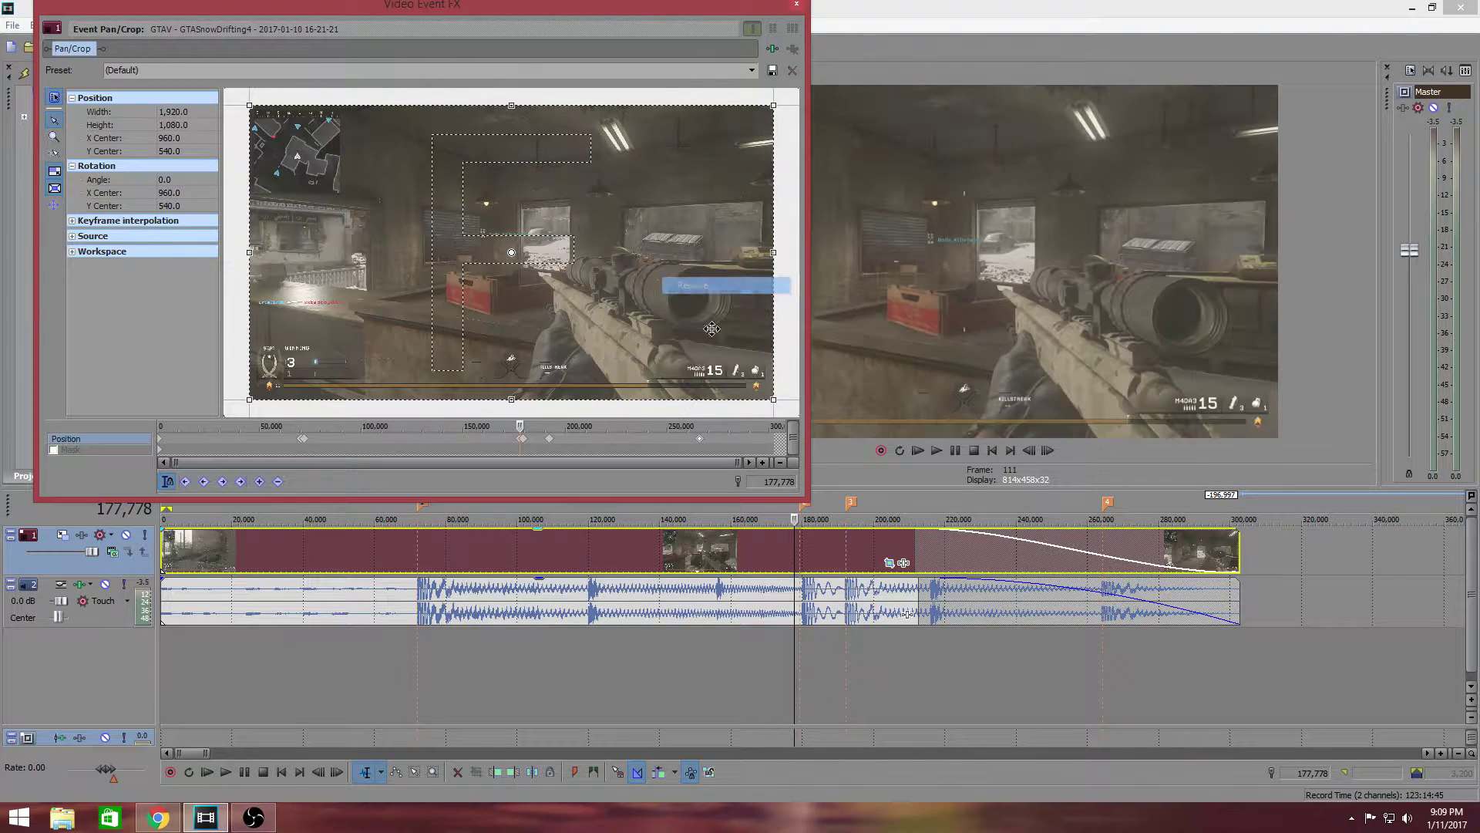
Add full 1920×1080 Restore keyframes one frame before marker 3 and at marker 4
{"action": "left_click", "coordinate": [850, 502]}
{"action": "left_click", "coordinate": [1030, 450]}
{"action": "right_click", "coordinate": [590, 322]}
{"action": "left_click", "coordinate": [623, 337]}
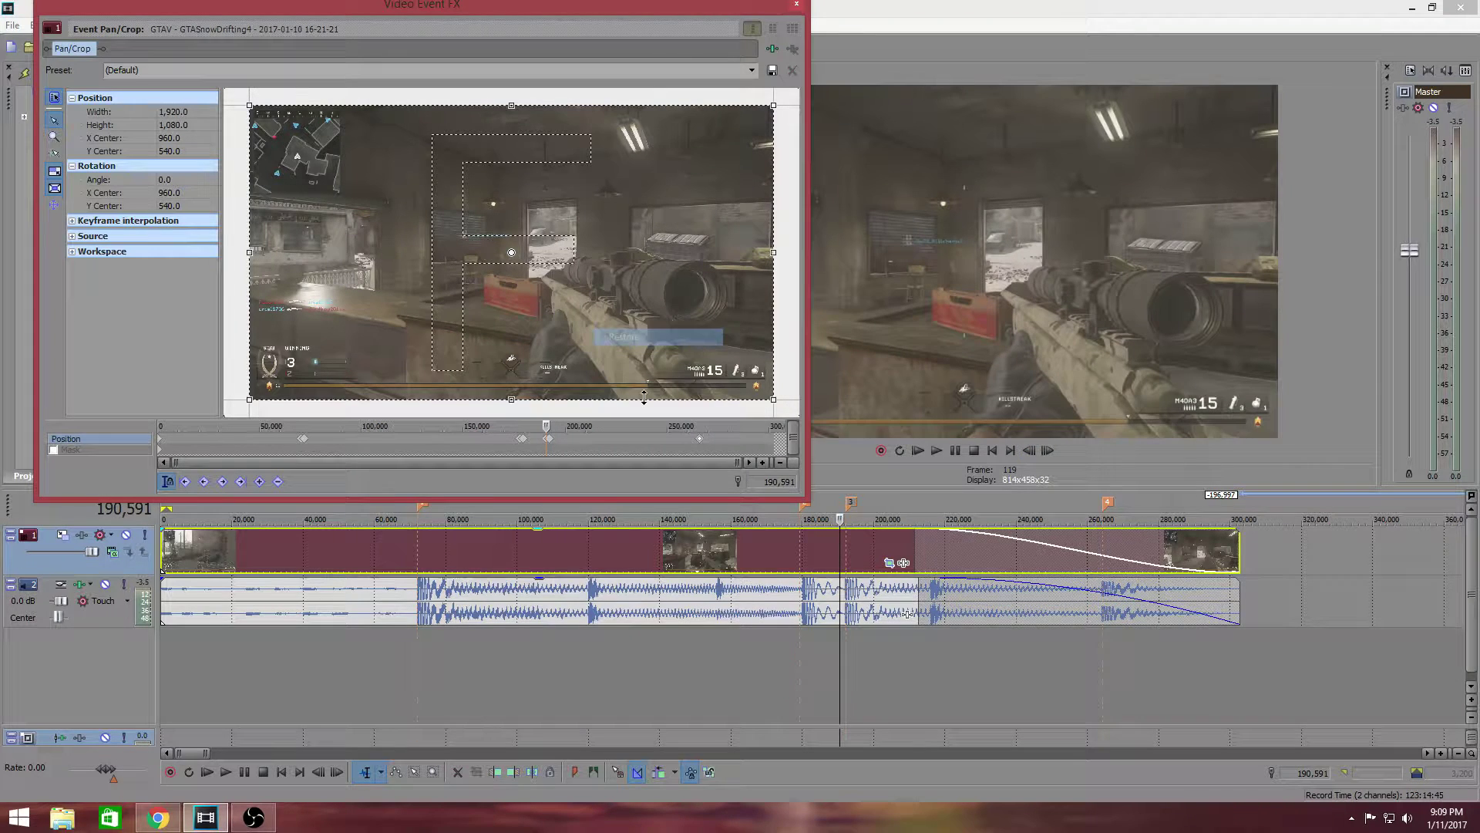
{"action": "left_click", "coordinate": [1108, 504]}
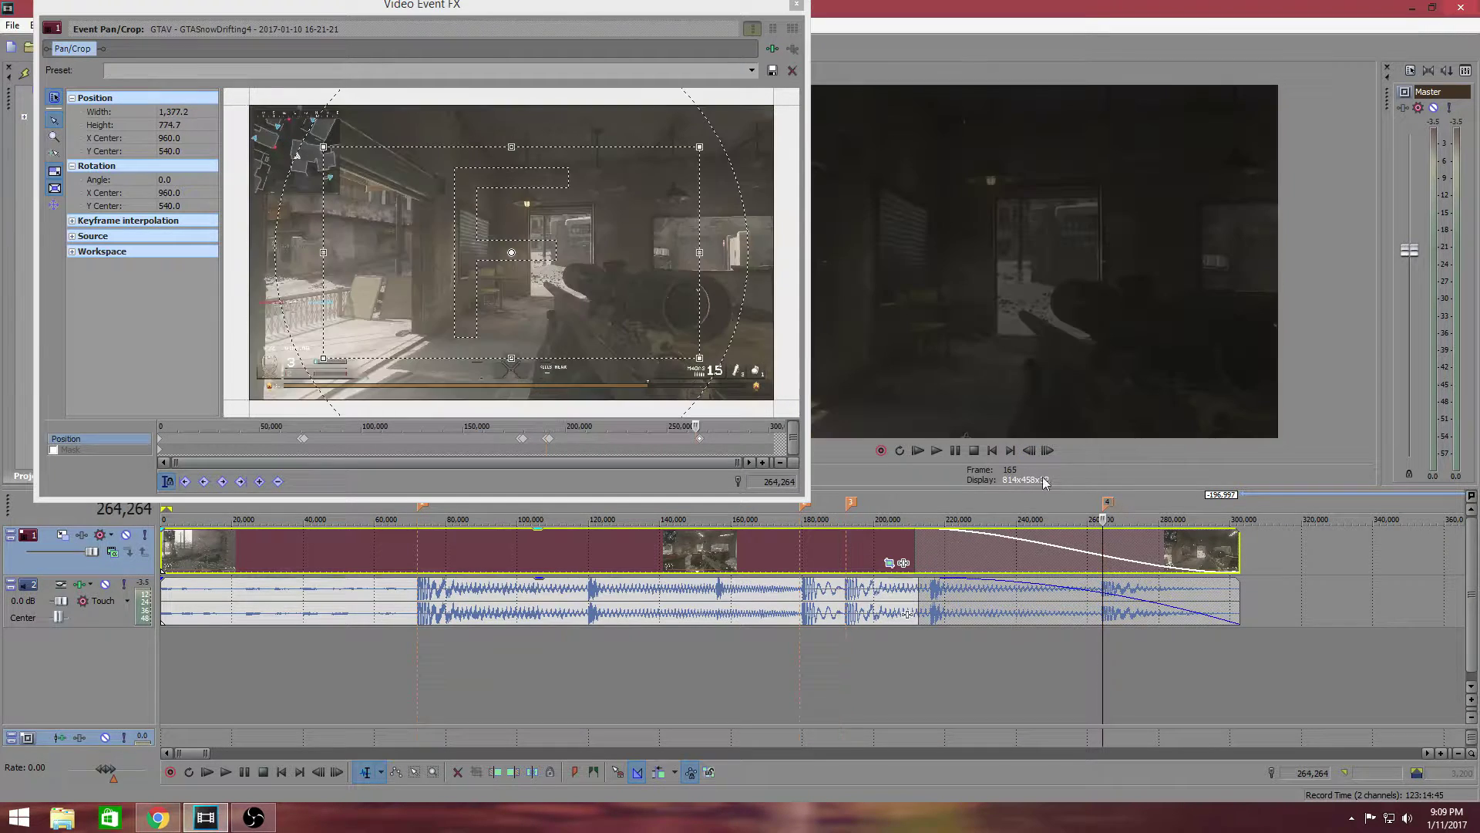
{"action": "right_click", "coordinate": [682, 316]}
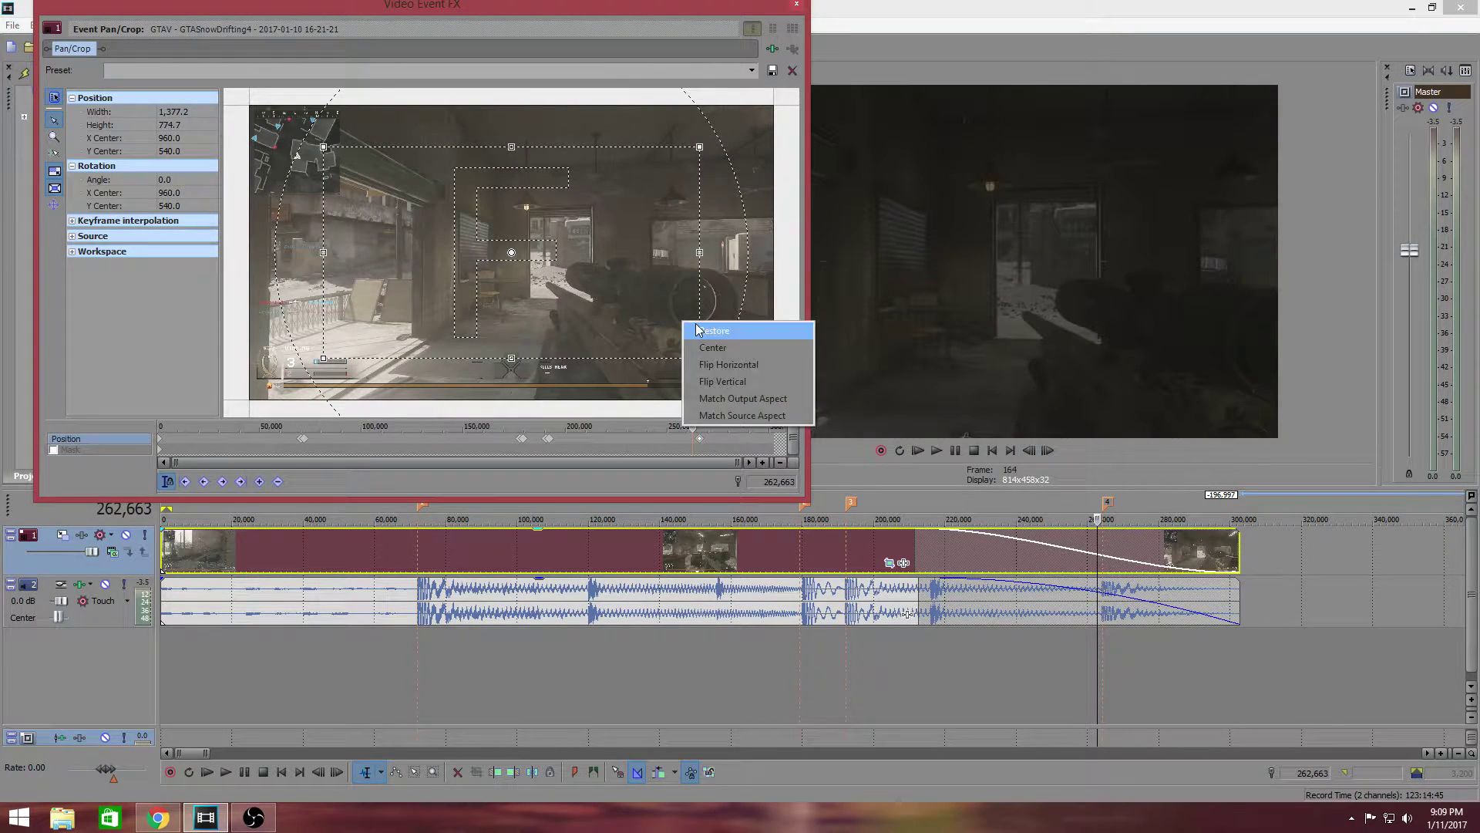
{"action": "left_click", "coordinate": [694, 324]}
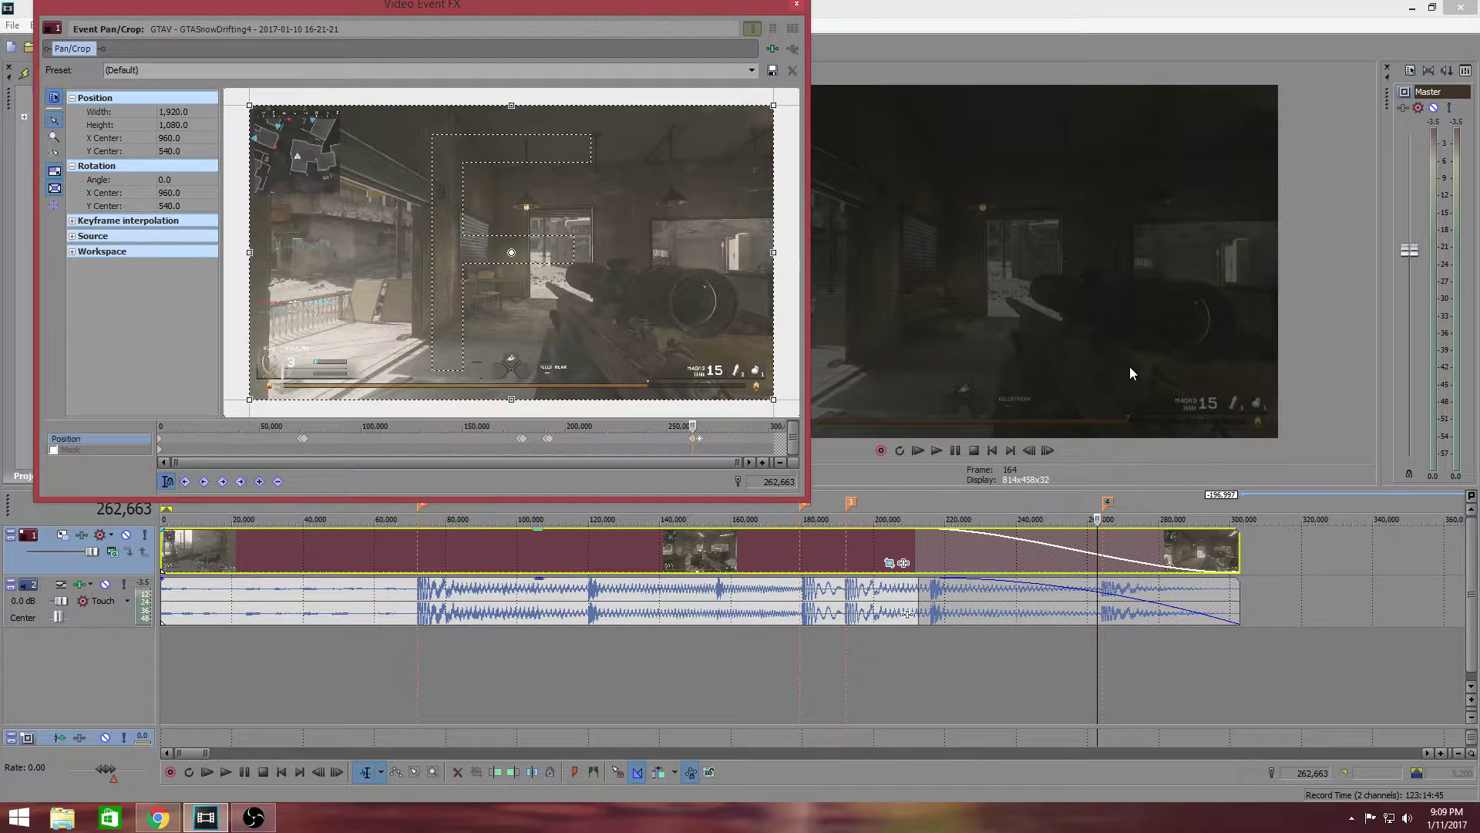
{"action": "left_click_drag", "start_coordinate": [678, 5], "coordinate": [1011, 137]}
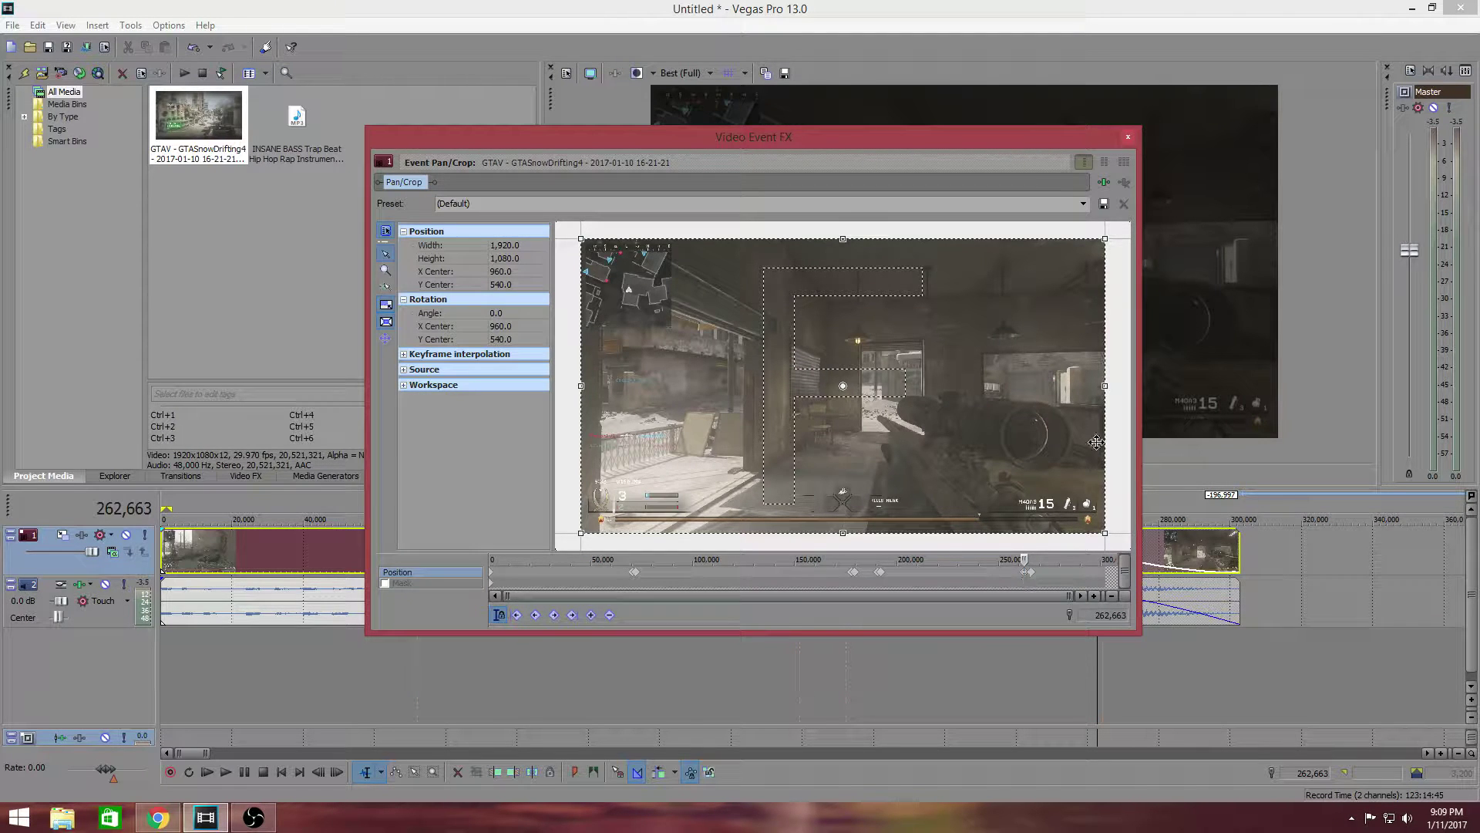
Check the crop at frames 265,866 and 262,663 around marker 4
{"action": "left_click_drag", "start_coordinate": [1052, 137], "coordinate": [715, 118]}
{"action": "left_click", "coordinate": [1105, 501]}
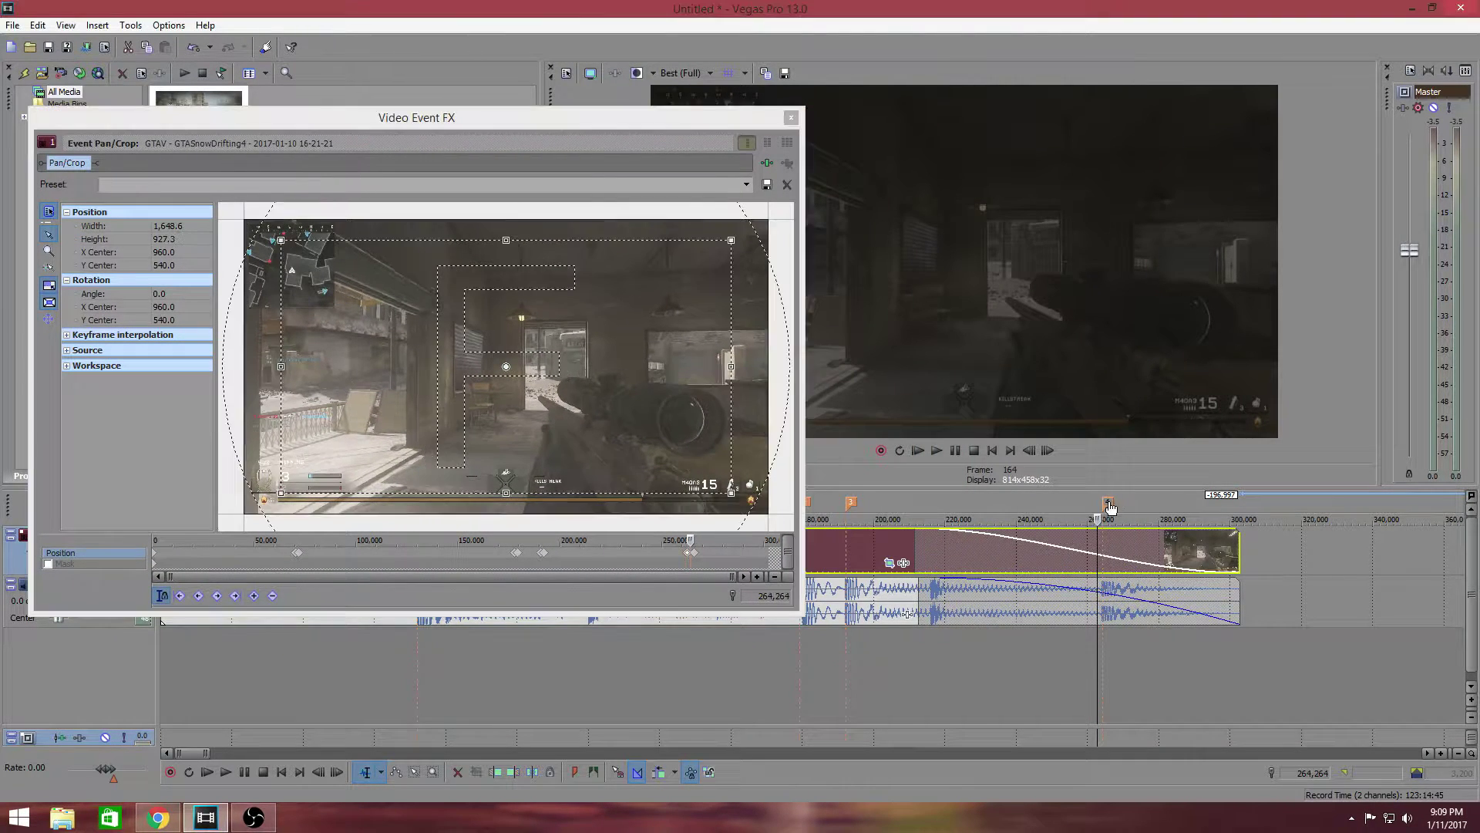
{"action": "key", "text": "m"}
{"action": "scroll", "coordinate": [740, 555], "scroll_direction": "up", "scroll_amount": 5}
{"action": "left_click", "coordinate": [505, 562]}
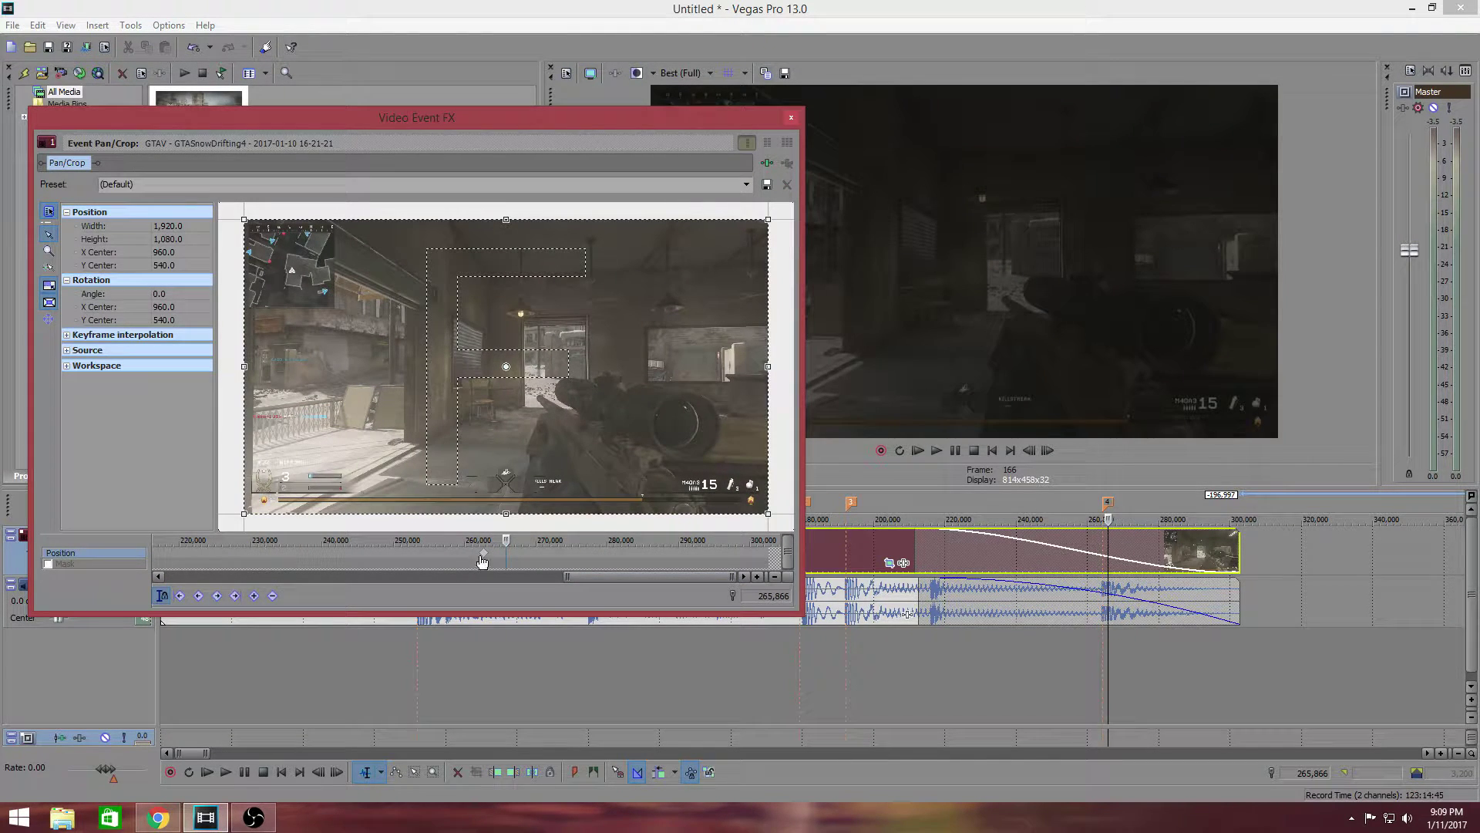
{"action": "left_click", "coordinate": [481, 555]}
Restore the full frame at 262,663, then close the Video Event FX window
{"action": "left_click", "coordinate": [1110, 505]}
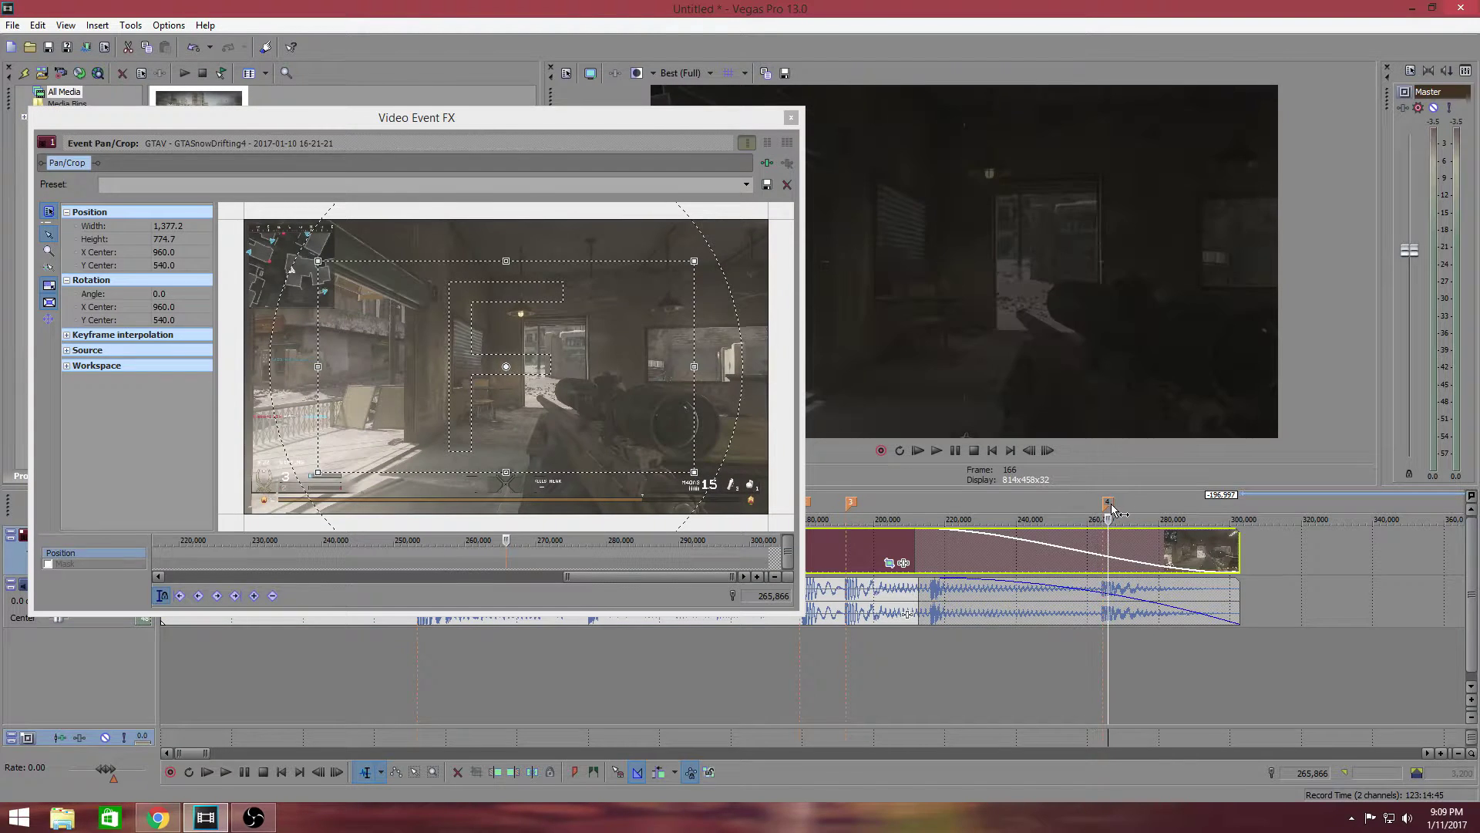
{"action": "left_click_drag", "start_coordinate": [689, 123], "coordinate": [735, 116]}
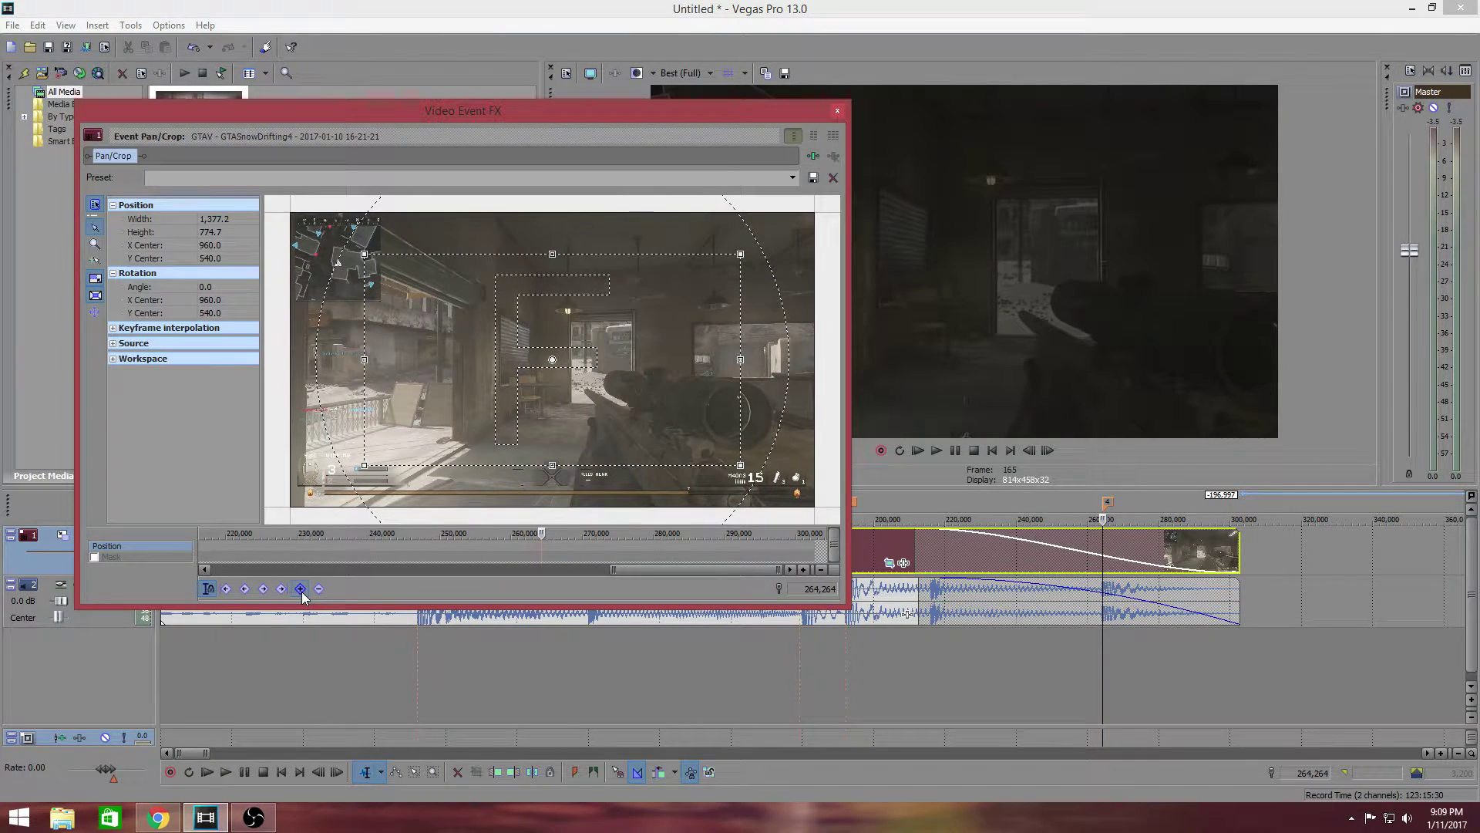
{"action": "left_click", "coordinate": [1029, 451]}
{"action": "right_click", "coordinate": [646, 432]}
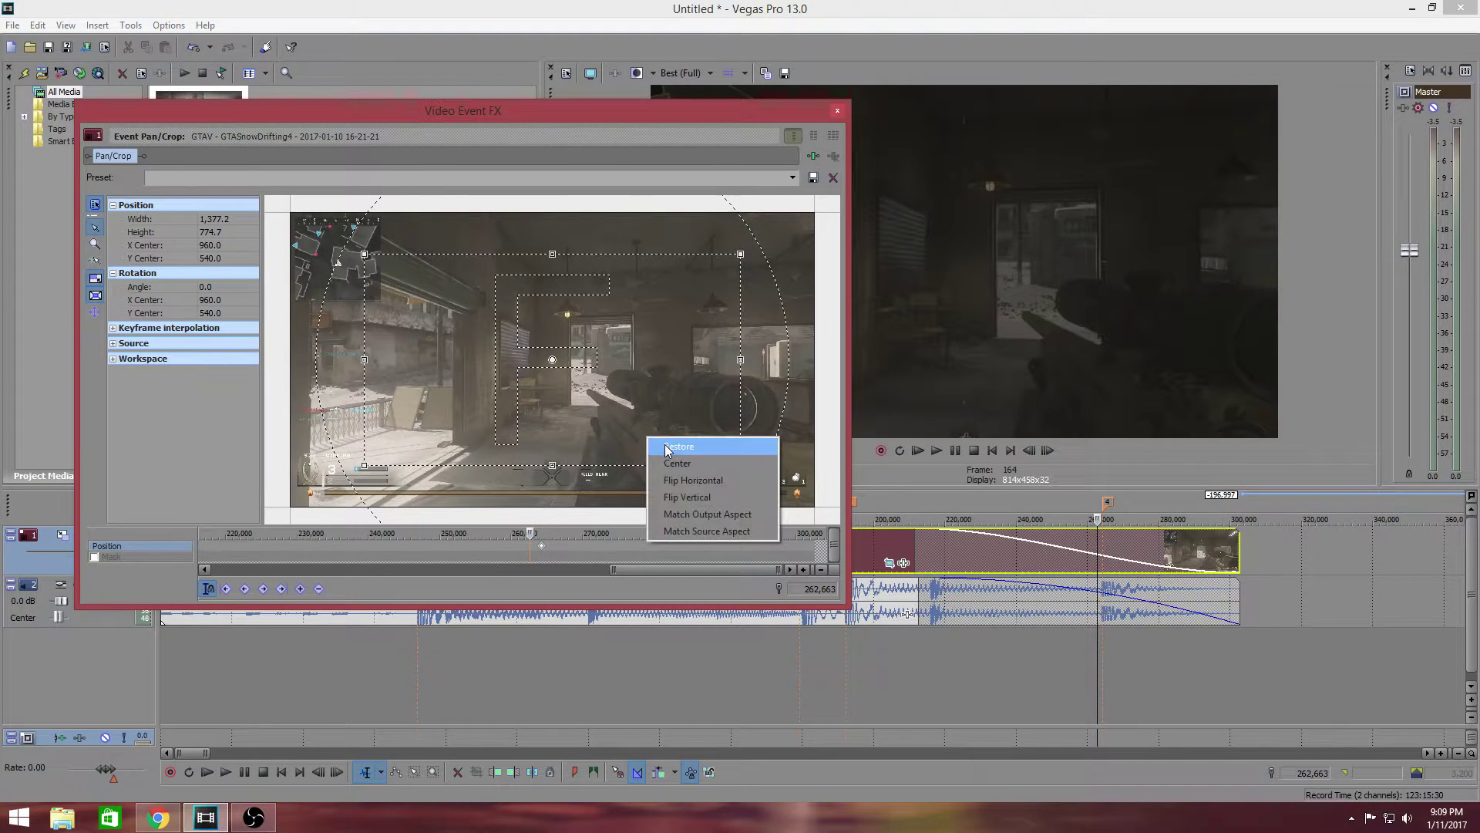
{"action": "left_click", "coordinate": [669, 445]}
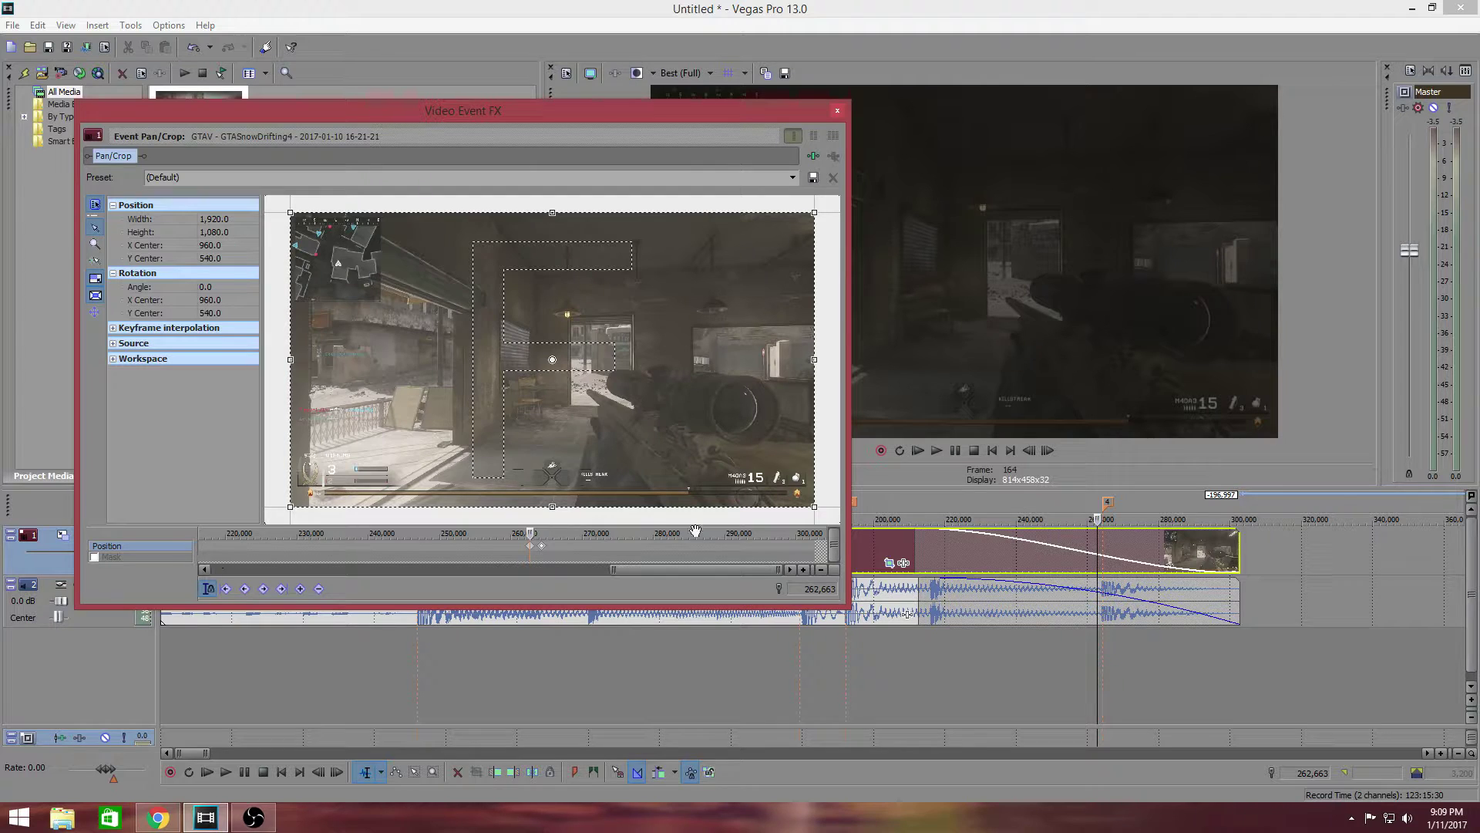
{"action": "left_click_drag", "start_coordinate": [740, 112], "coordinate": [1061, 135]}
{"action": "left_click", "coordinate": [1159, 134]}
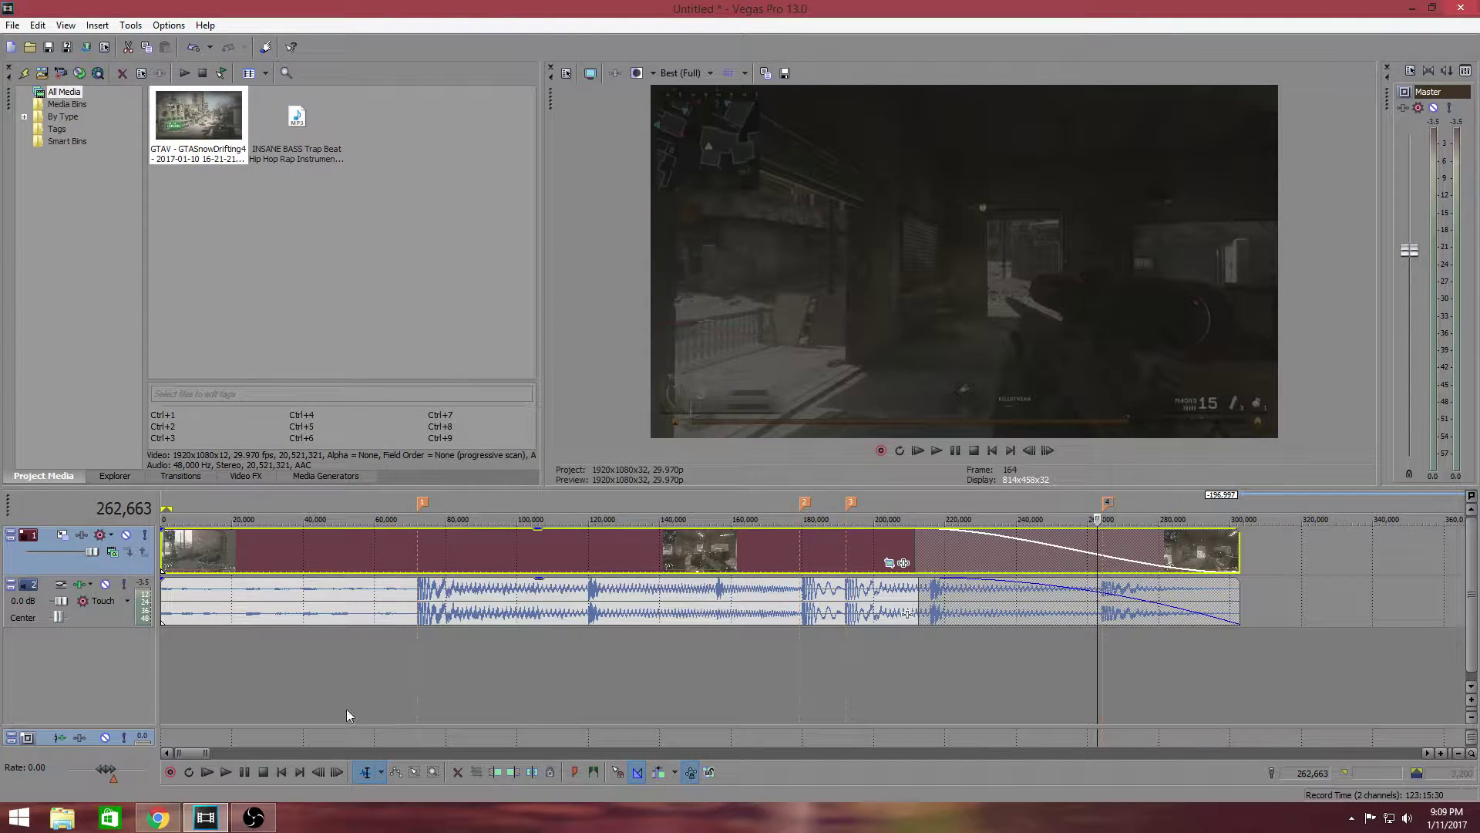
Lower the music track's gain and play from 67,267 and around marker 3
{"action": "left_click", "coordinate": [401, 518]}
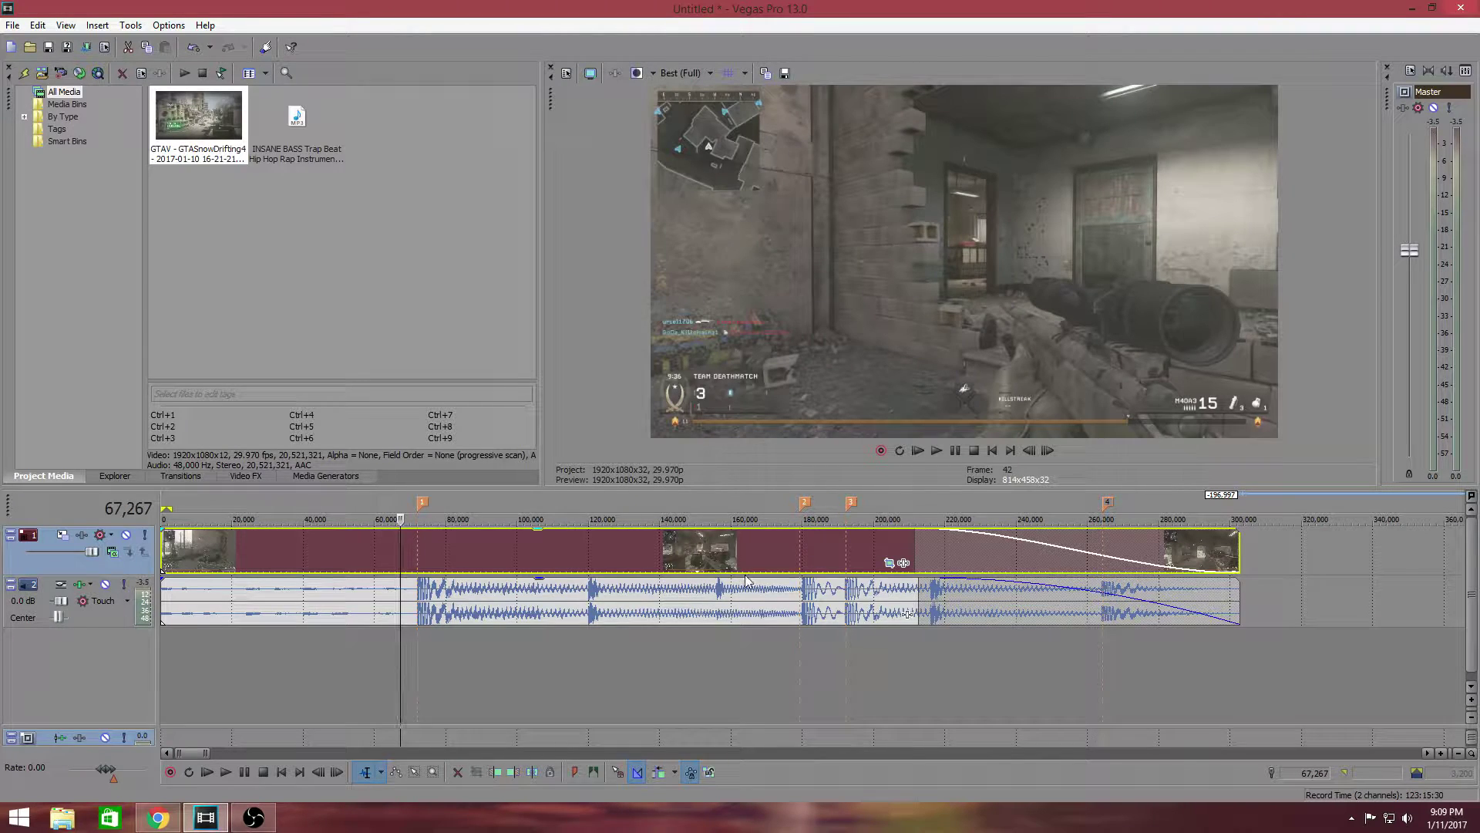
{"action": "left_click_drag", "start_coordinate": [744, 586], "coordinate": [755, 617]}
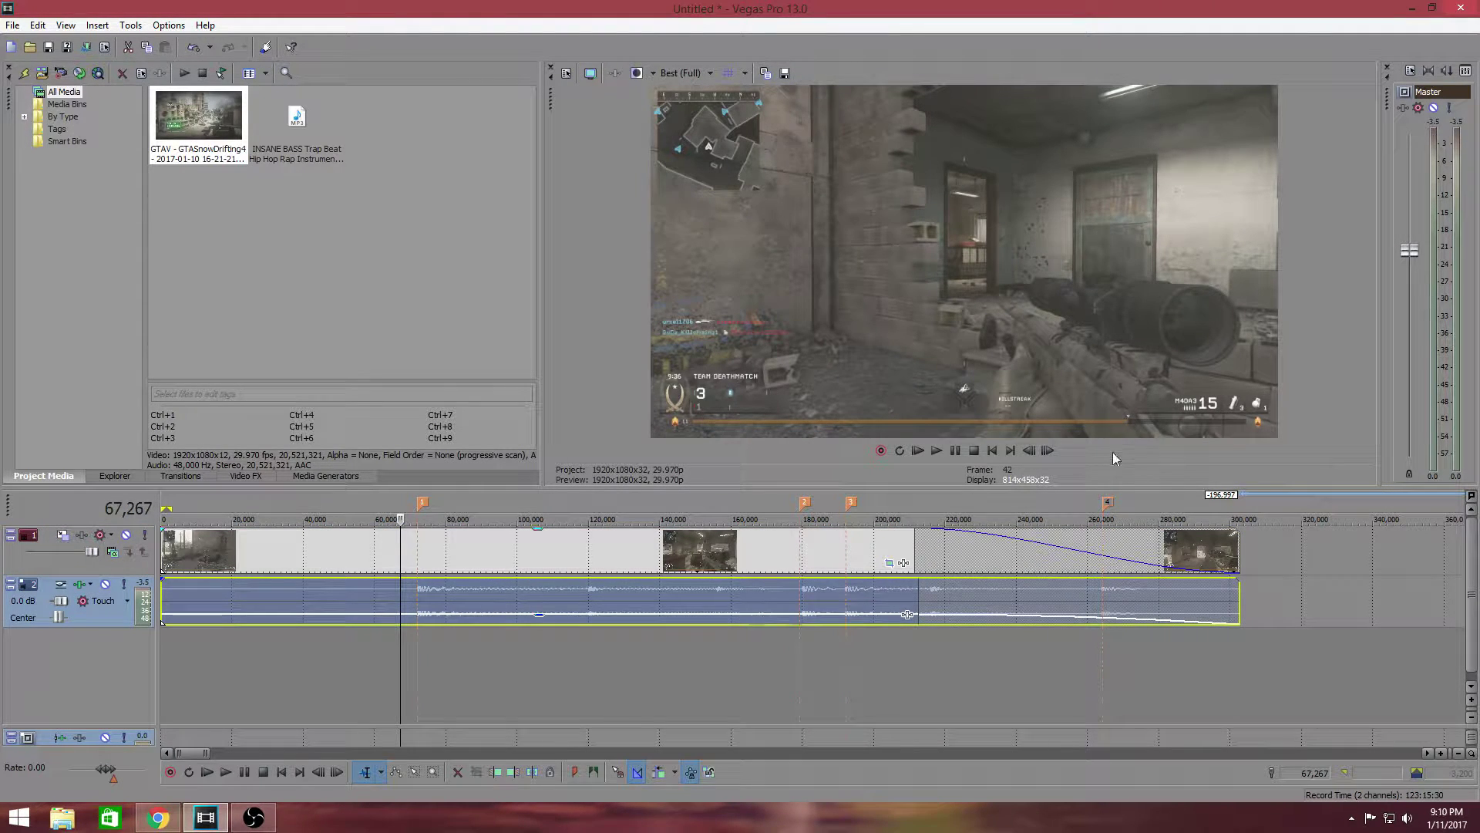
{"action": "left_click", "coordinate": [937, 451]}
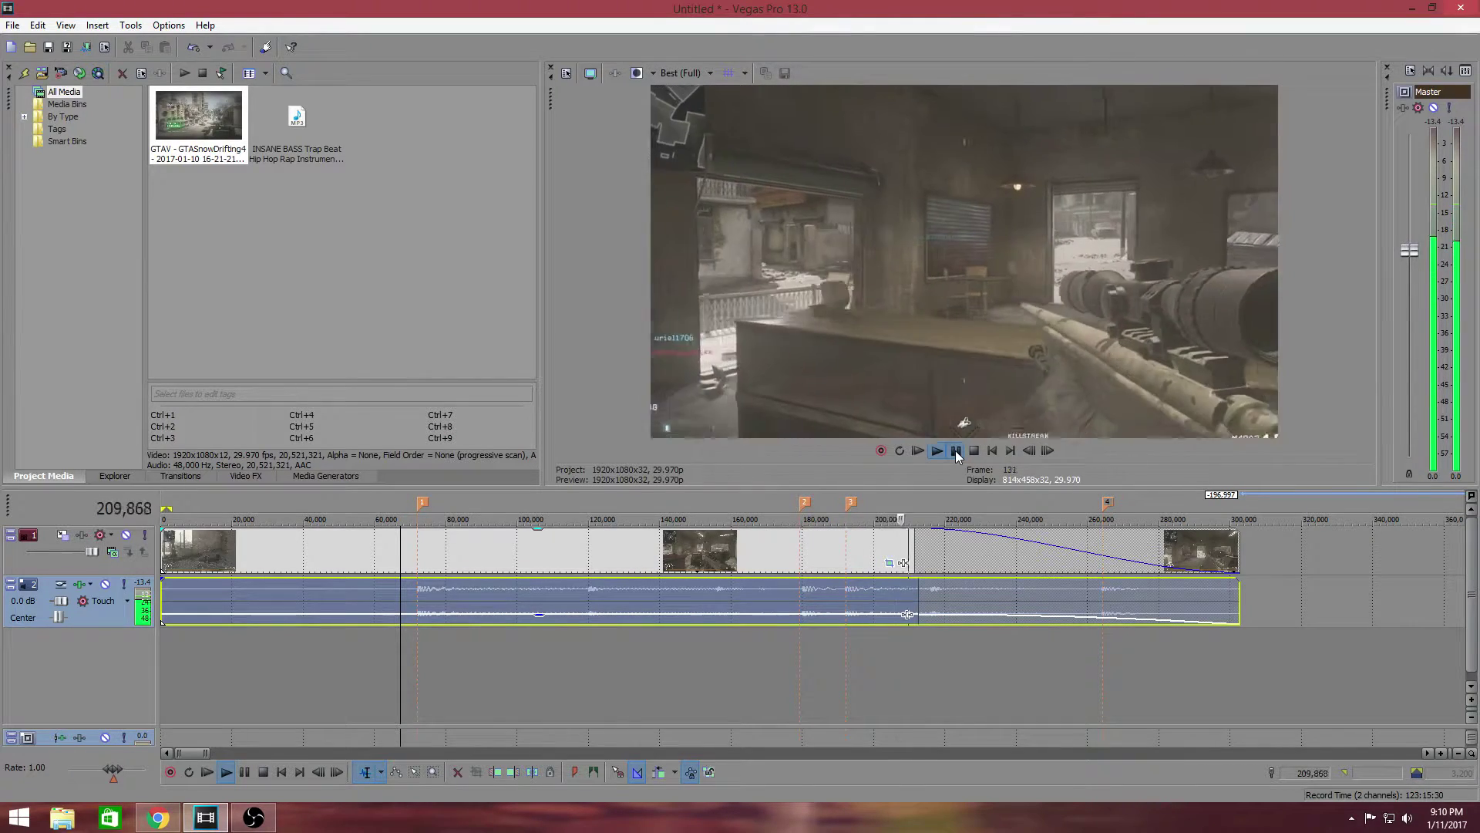
{"action": "left_click", "coordinate": [956, 452]}
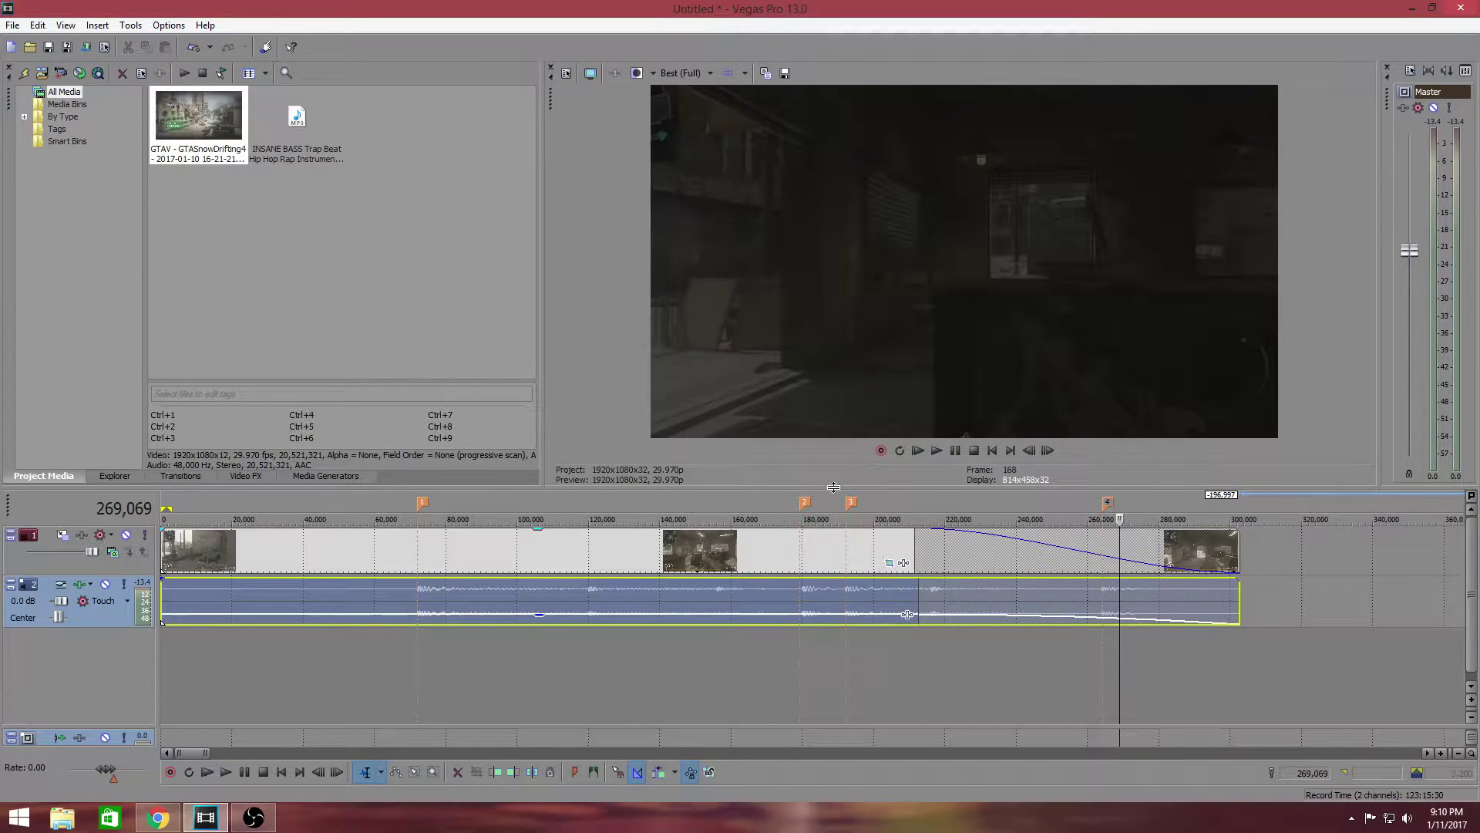
{"action": "left_click", "coordinate": [835, 497]}
{"action": "left_click", "coordinate": [955, 451]}
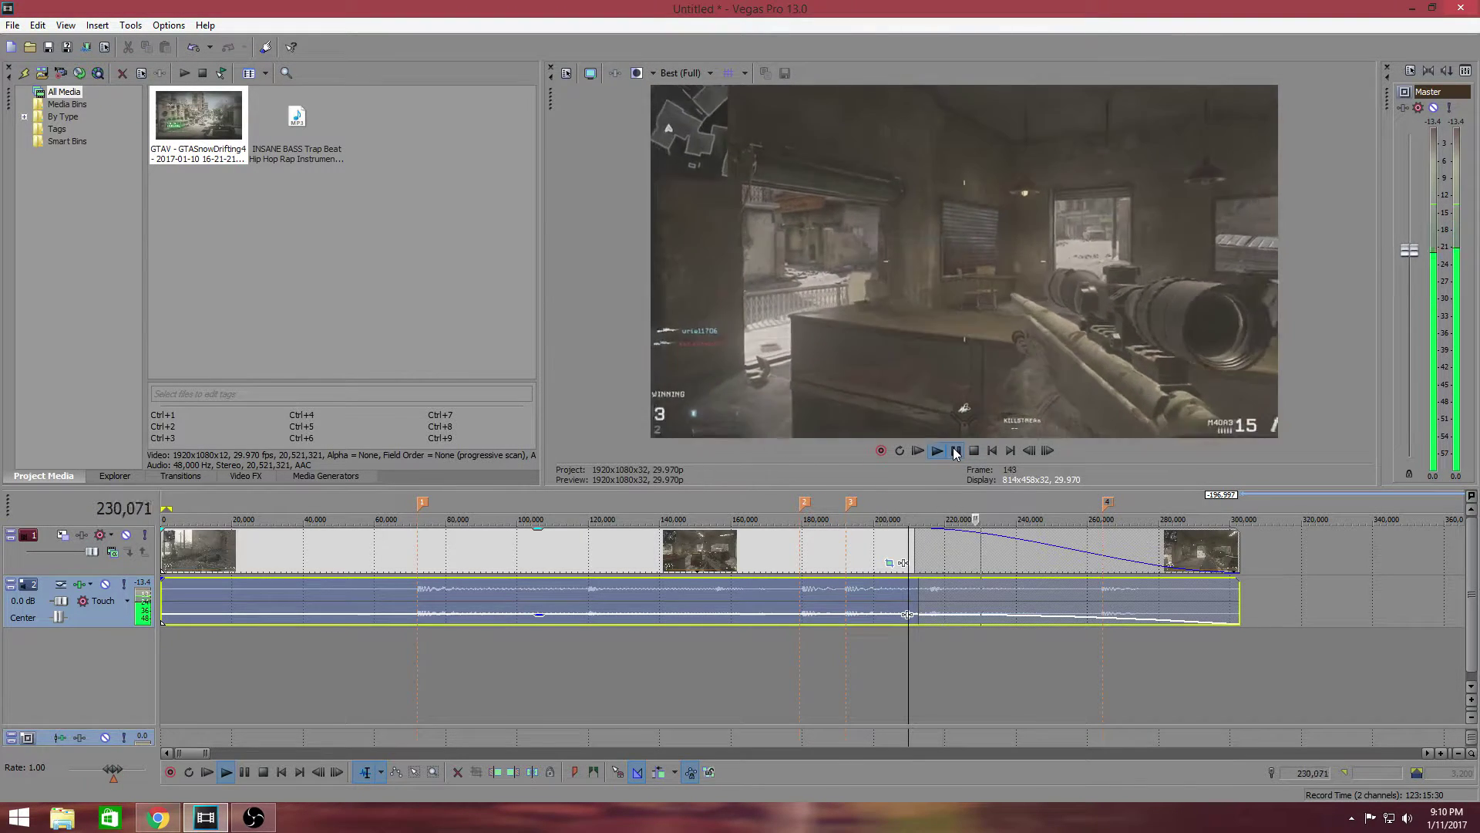